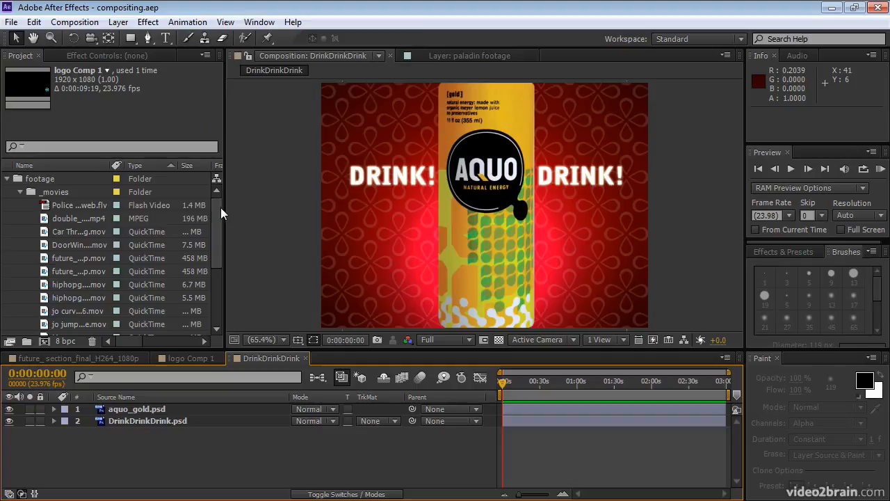
Step: Create a new composition from the Man_ongreen.mov footage in the _movies folder and play a RAM preview of it
left_click_drag(215, 209, 216, 230)
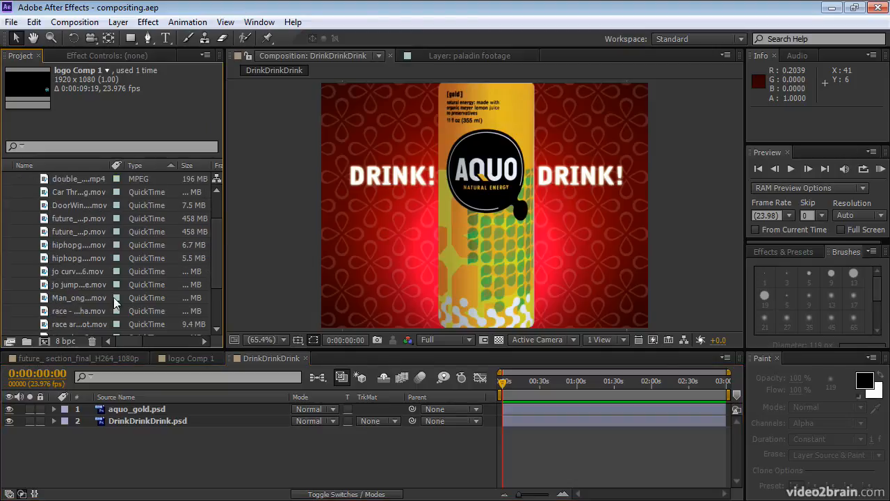
left_click(83, 298)
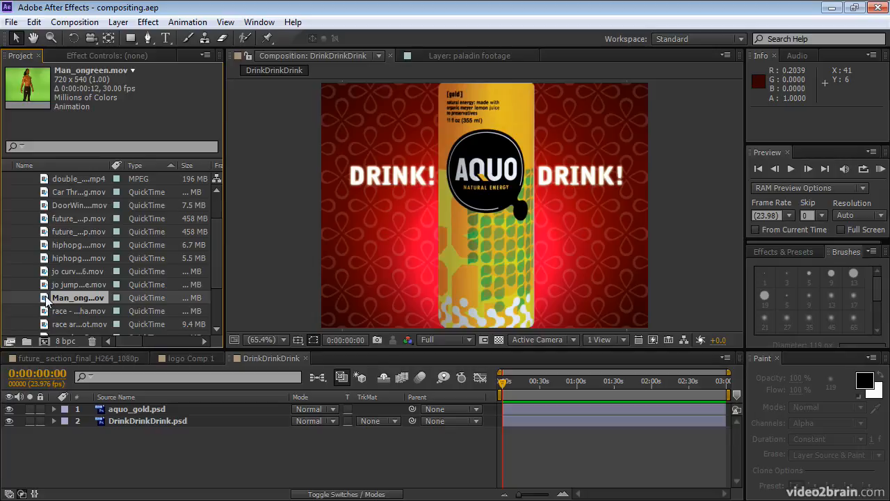
left_click_drag(46, 299, 46, 338)
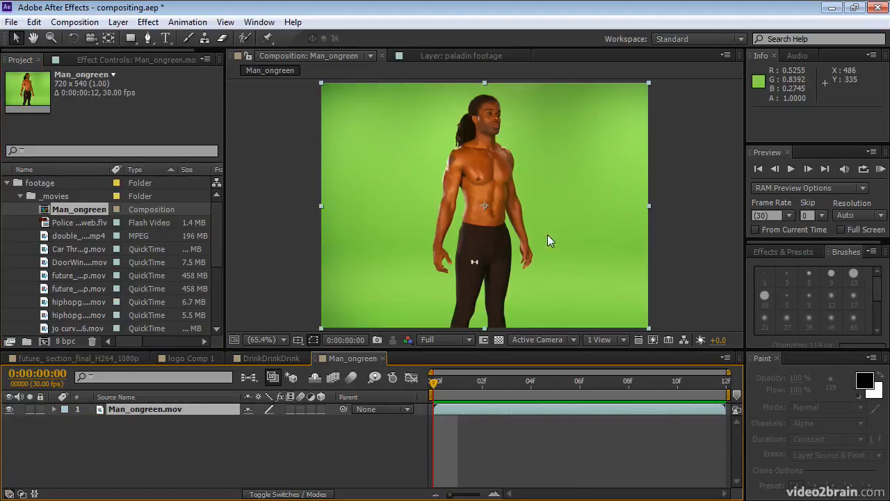
left_click(880, 169)
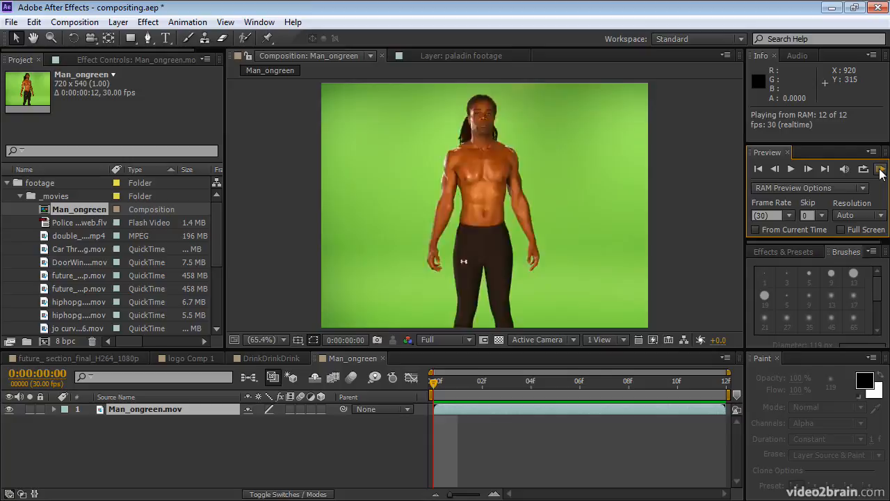
key("space")
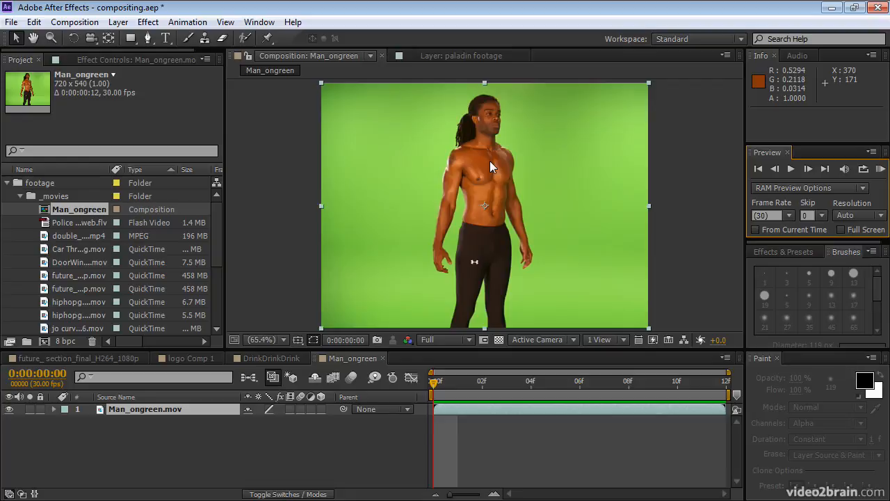
Step: Apply Keylight (1.2) to the Man_ongreen.mov layer and sample the green backdrop near the man's shoulder as its Screen Colour
left_click(773, 253)
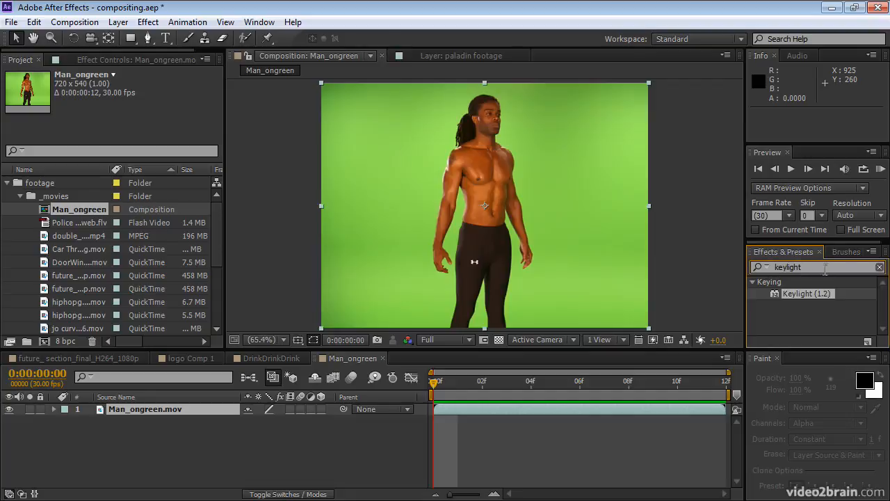
left_click_drag(776, 294, 590, 407)
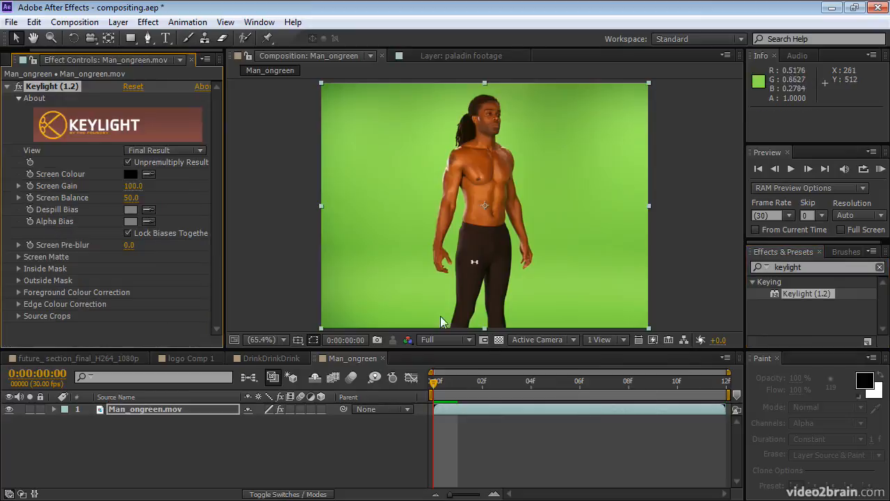
left_click(149, 174)
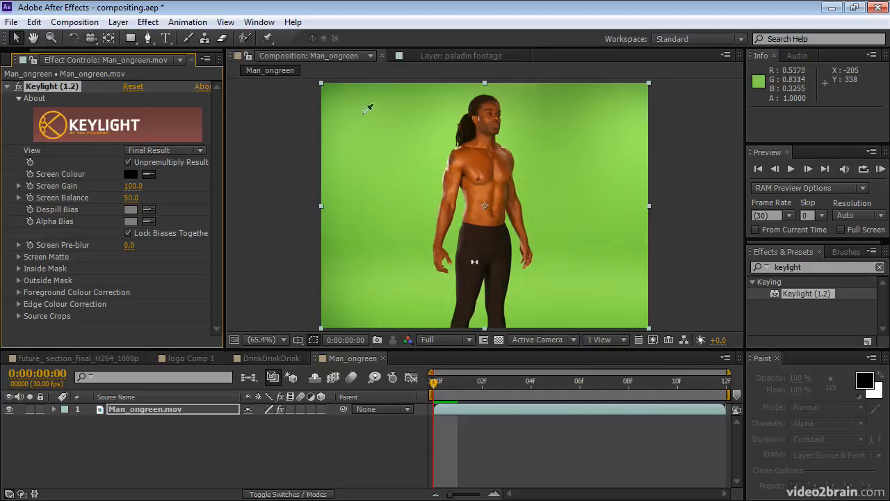
left_click(442, 167)
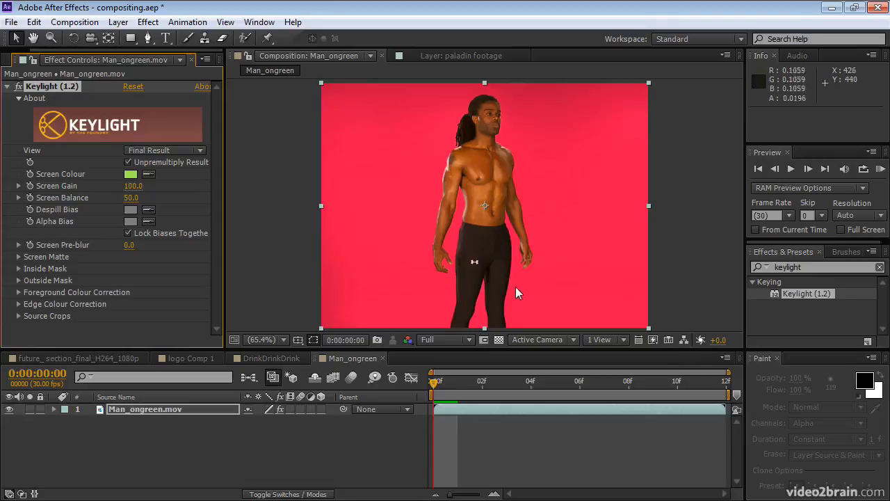
Step: Show the transparency grid and inspect the key around the hand and the white trouser logo up close
left_click(499, 341)
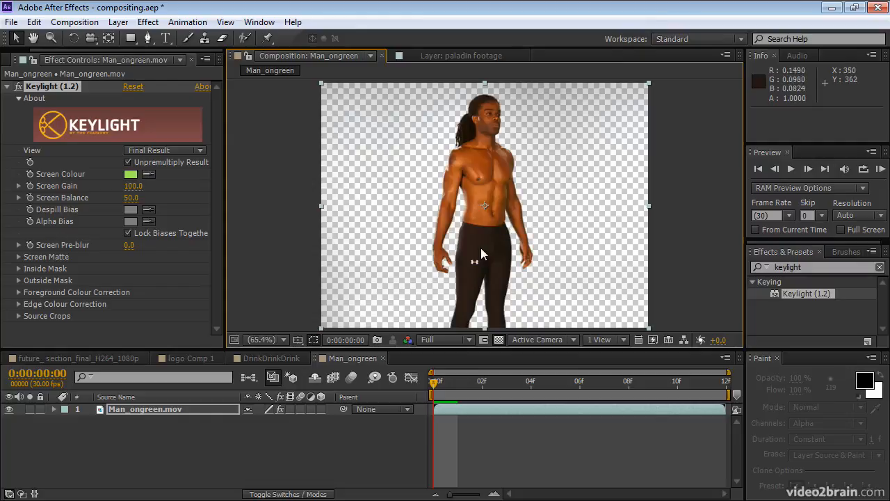
key("period")
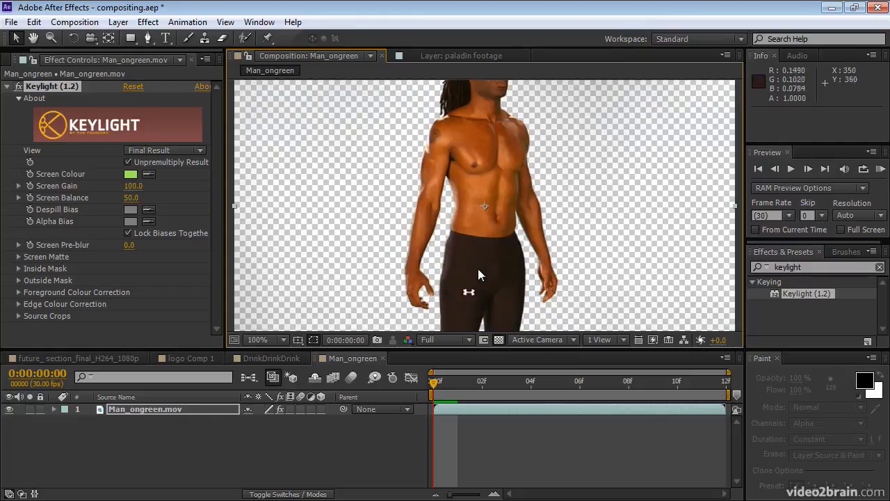
scroll(476, 264, "up", 2)
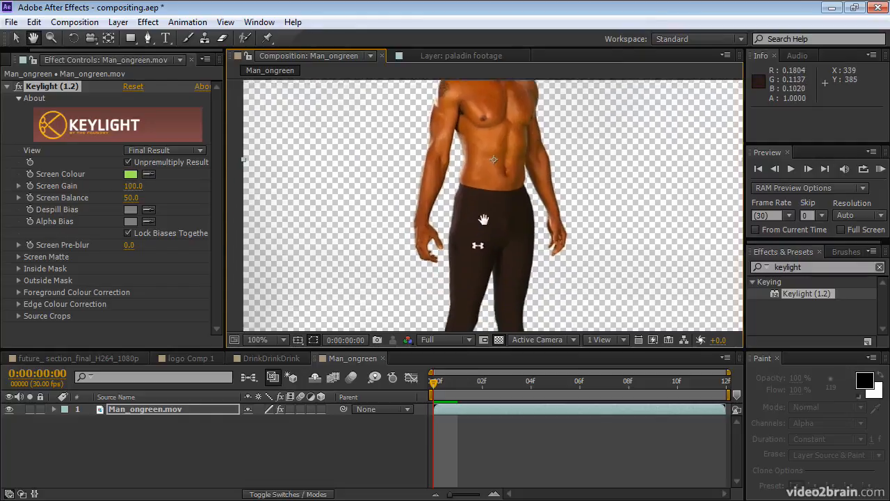
scroll(486, 215, "up", 2)
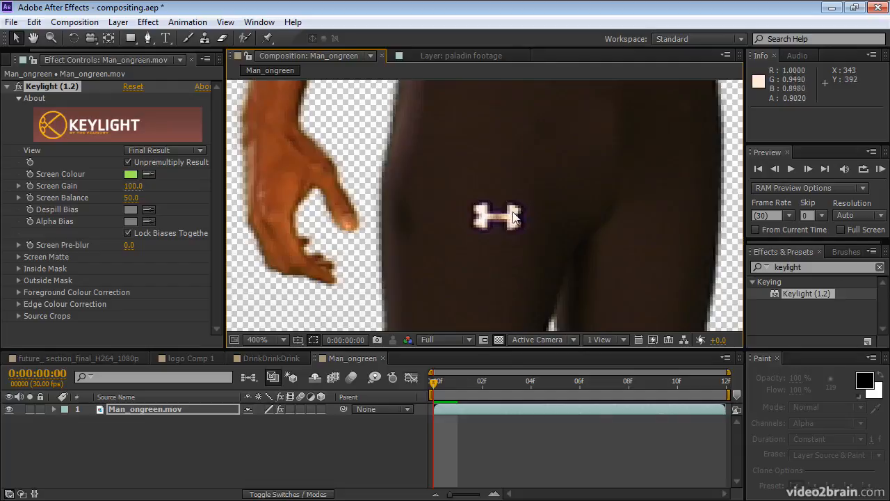
left_click_drag(486, 215, 492, 215)
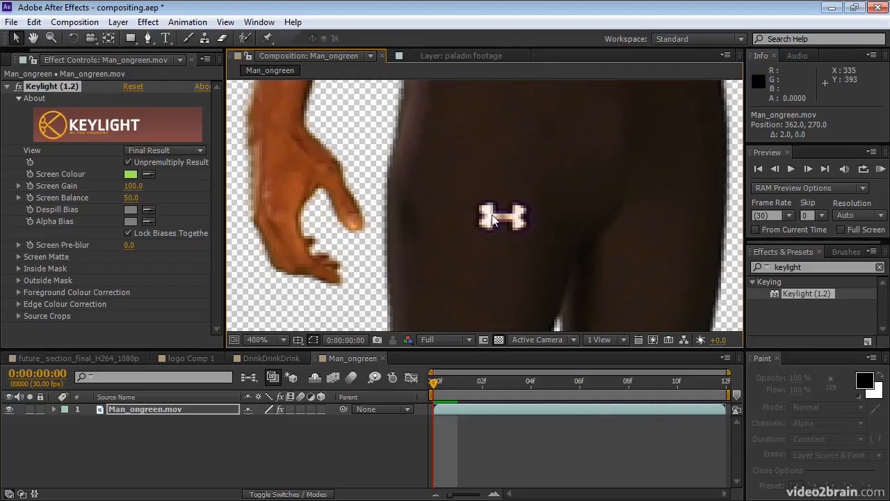
key("ctrl+z")
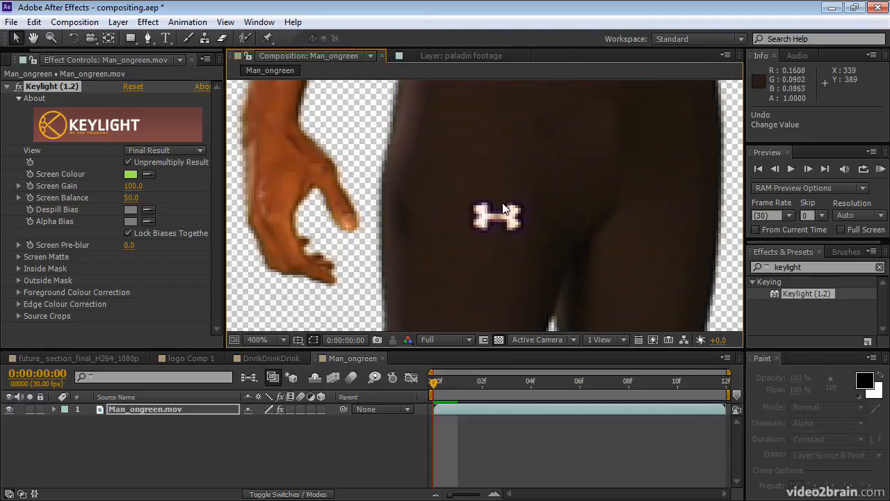
Step: Remove the Keylight effect from the Man_ongreen.mov layer
key("slash")
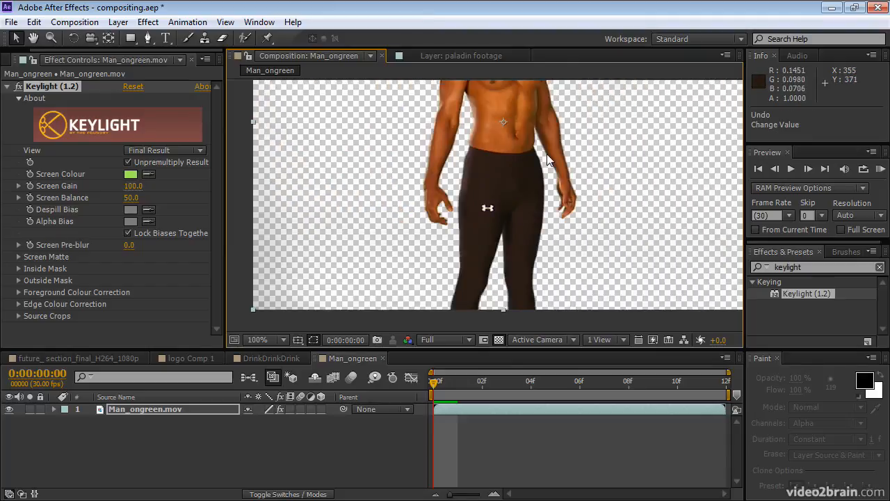
key("comma")
key("space")
left_click_drag(539, 106, 499, 191)
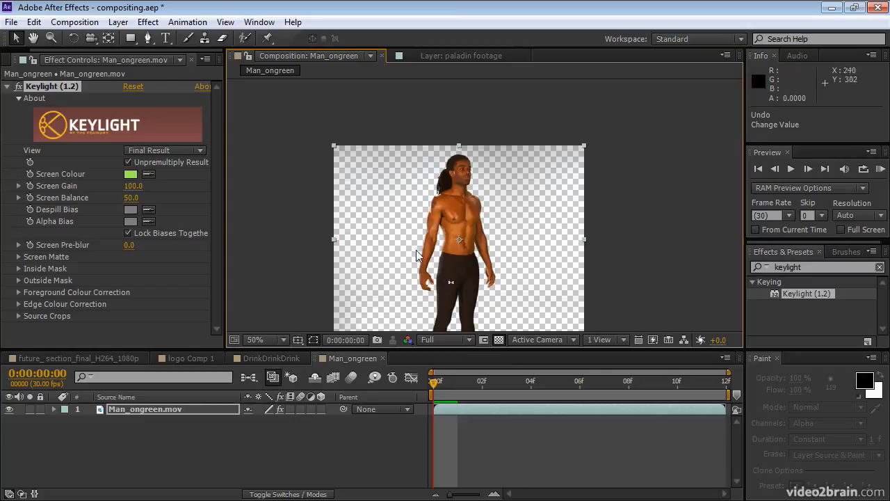
left_click(39, 87)
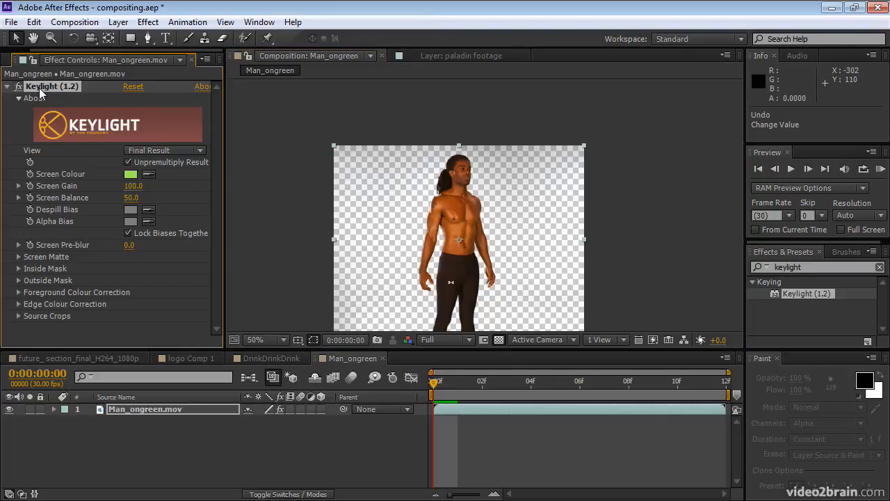
key("Delete")
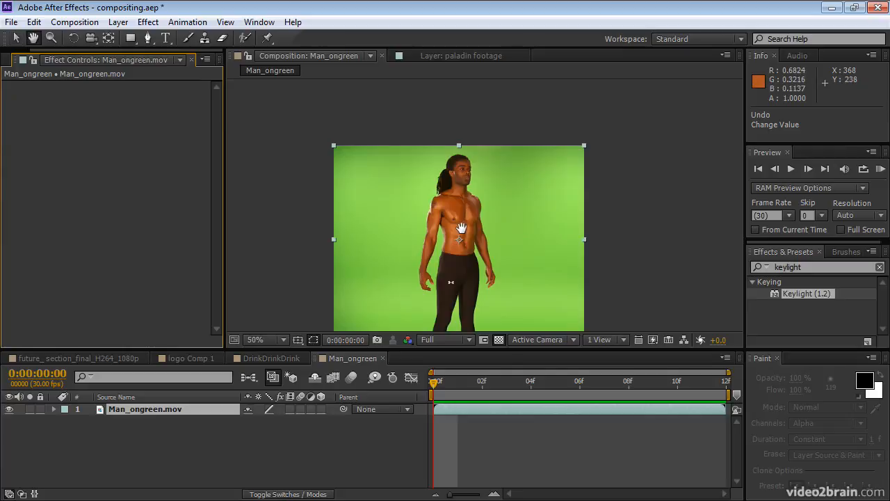
Step: Duplicate the Man_ongreen.mov layer
left_click_drag(459, 219, 466, 173)
left_click(122, 408)
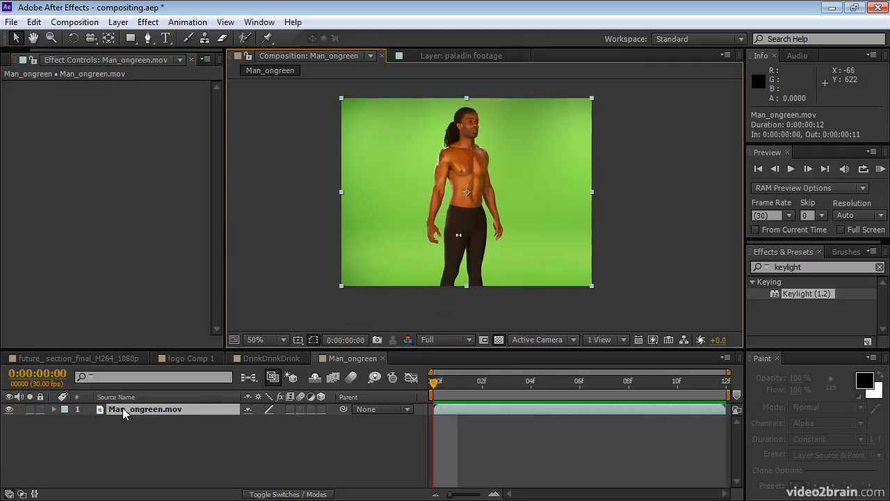
key("ctrl+d")
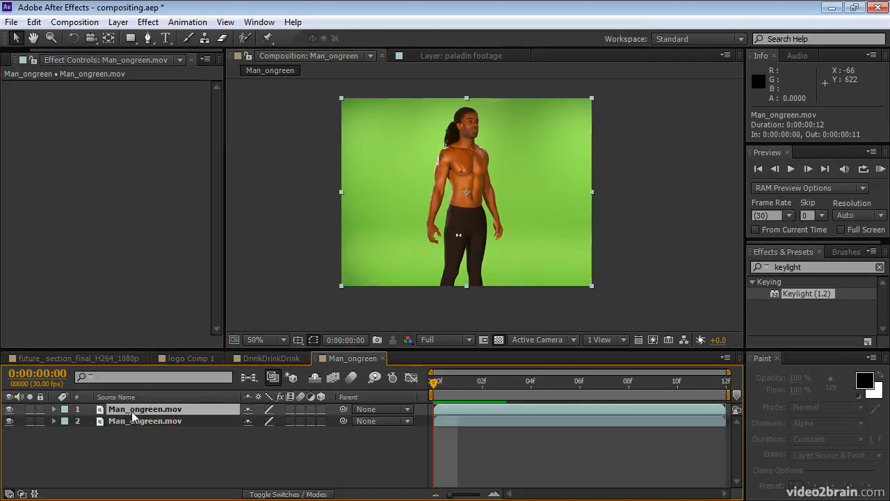
Step: At frame 2, draw a loose closed Pen tool mask around the man's whole body on the lower Man_ongreen.mov layer
left_click(134, 421)
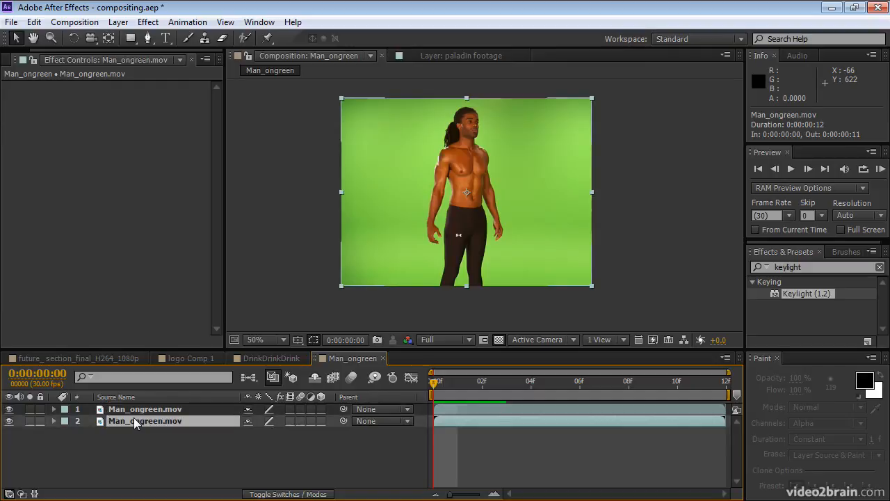
left_click(149, 38)
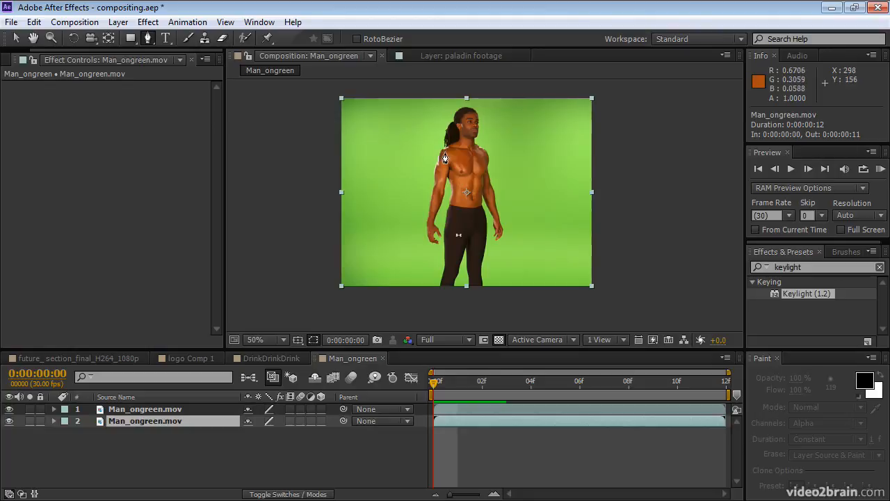
key("Page_Up")
key("Page_Down")
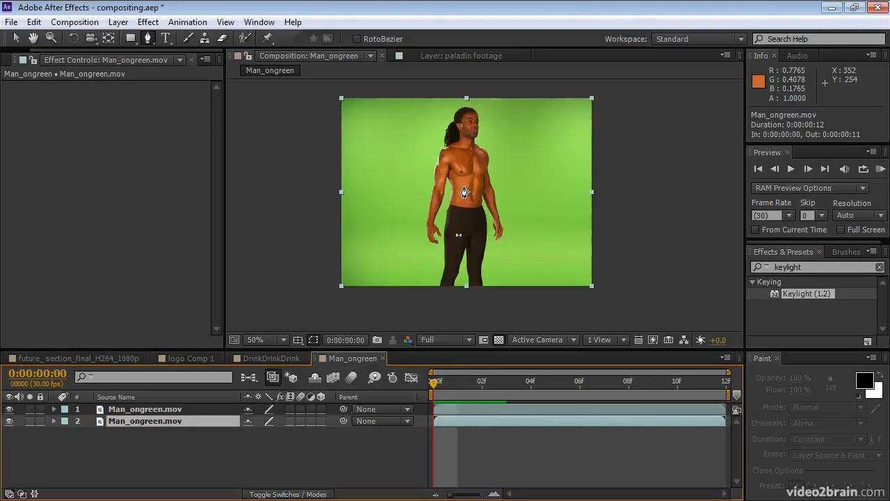
key("Page_Down")
key("Page_Down")
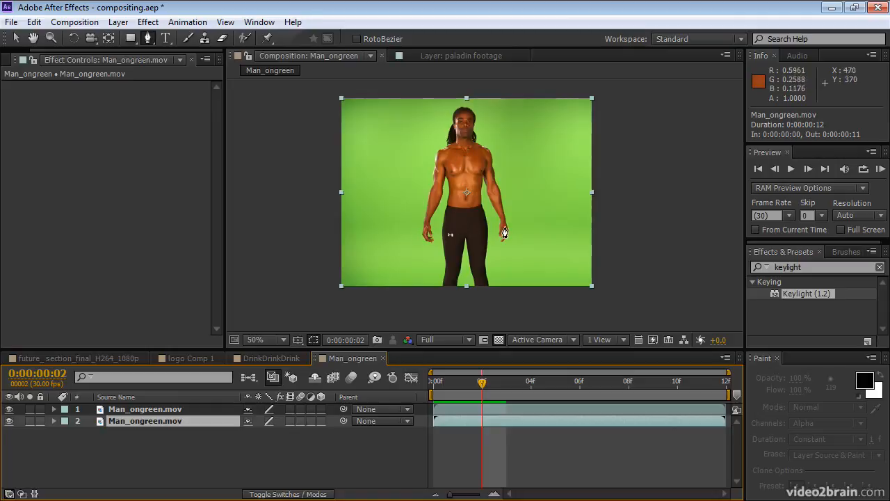
left_click(418, 235)
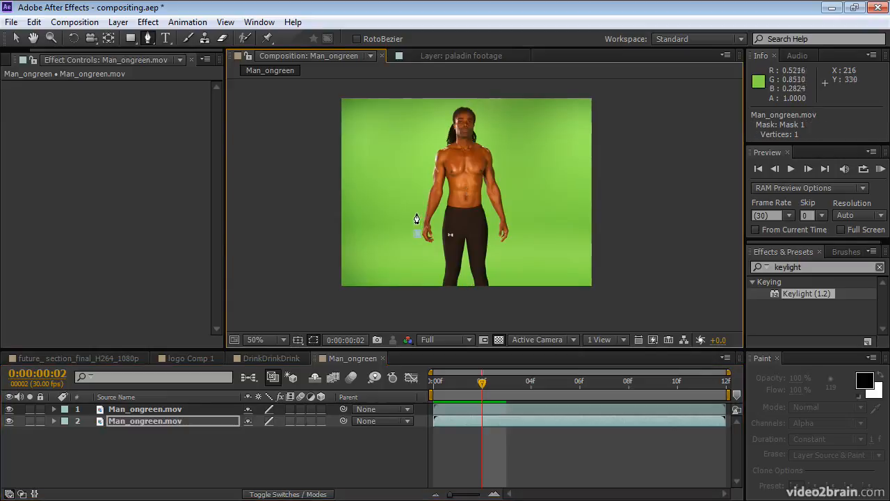
left_click(423, 180)
left_click(431, 140)
left_click(439, 125)
left_click(446, 103)
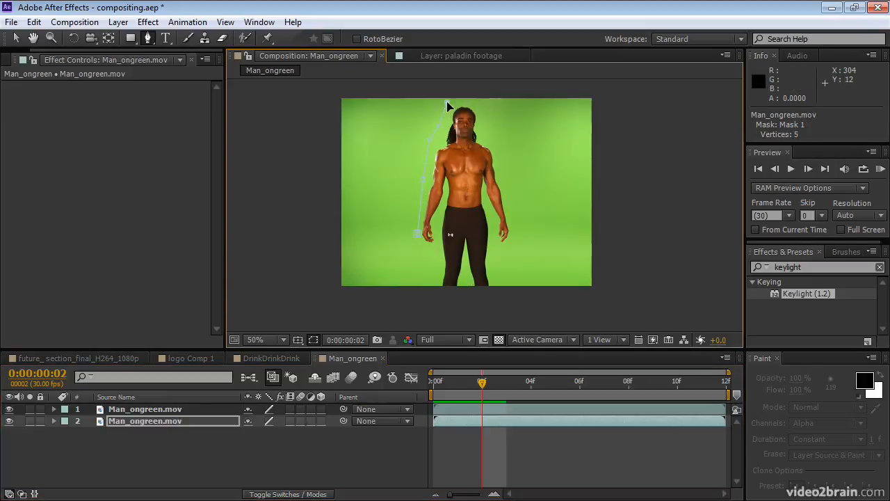
left_click(463, 101)
left_click(484, 106)
left_click(485, 126)
left_click(491, 139)
left_click(501, 162)
left_click(509, 198)
left_click(509, 247)
left_click(499, 256)
left_click(495, 292)
left_click(456, 299)
left_click(440, 295)
left_click(433, 276)
left_click(434, 256)
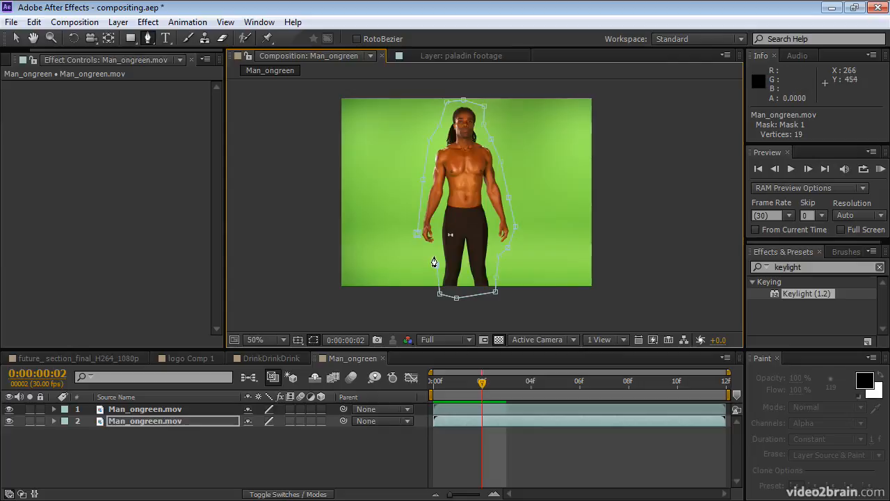
left_click(417, 234)
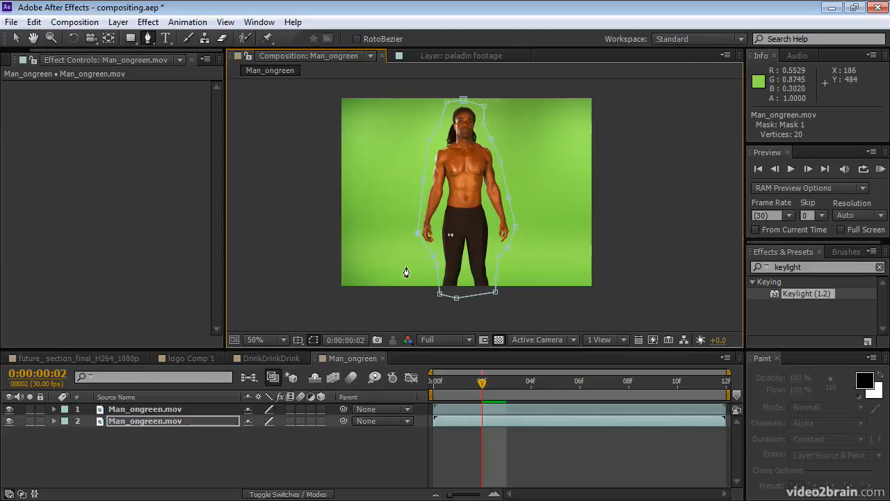
Step: Hide the upper Man_ongreen.mov layer and scrub to frame 11 to check the mask against the man's movement
left_click(9, 410)
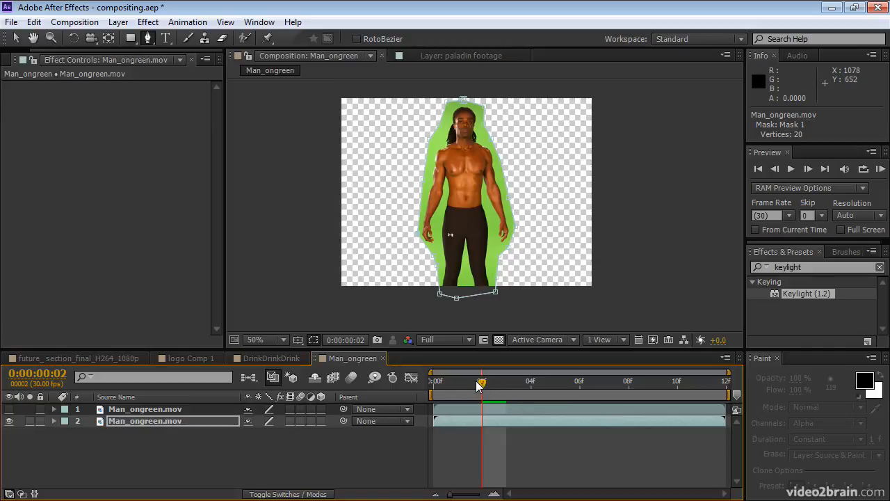
left_click_drag(473, 387, 700, 398)
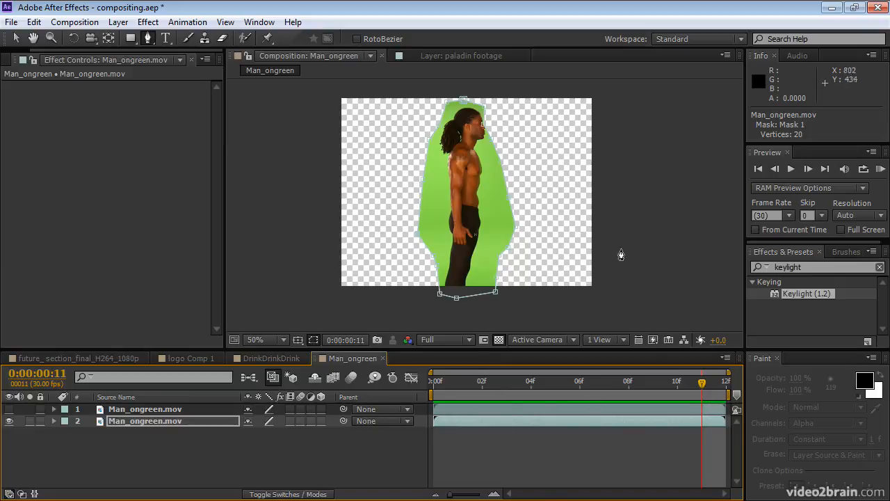
Step: Apply Keylight (1.2) to the masked lower layer and sample the green beside the man's torso as the Screen Colour
left_click_drag(779, 298, 541, 422)
key("v")
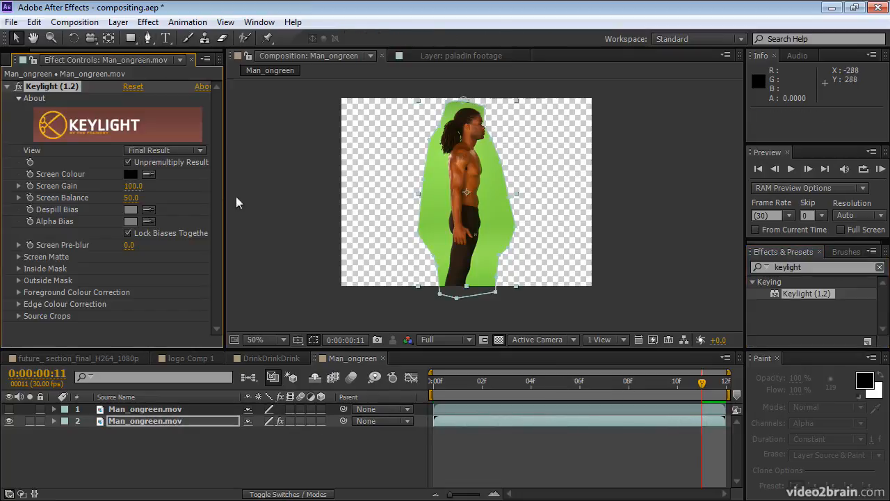
left_click(449, 197)
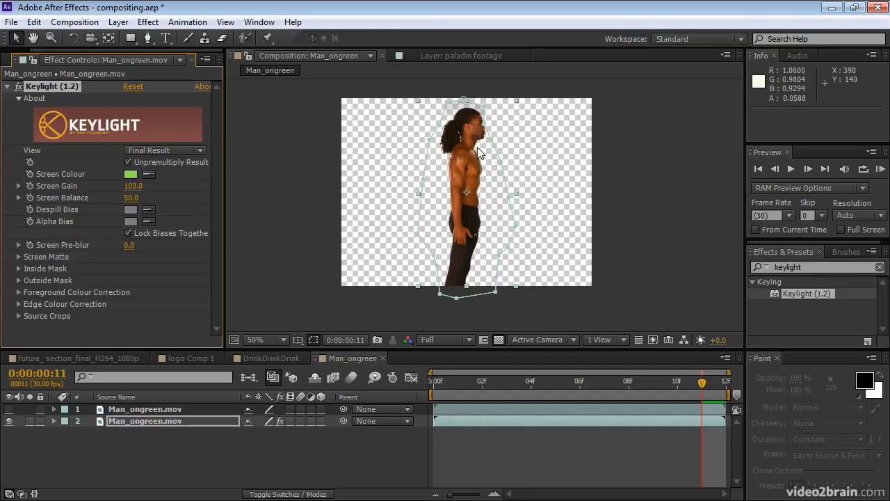
Step: Examine the keyed area around the man's head and hair at 200% magnification
scroll(478, 153, "up", 2)
key("space")
left_click_drag(477, 146, 478, 240)
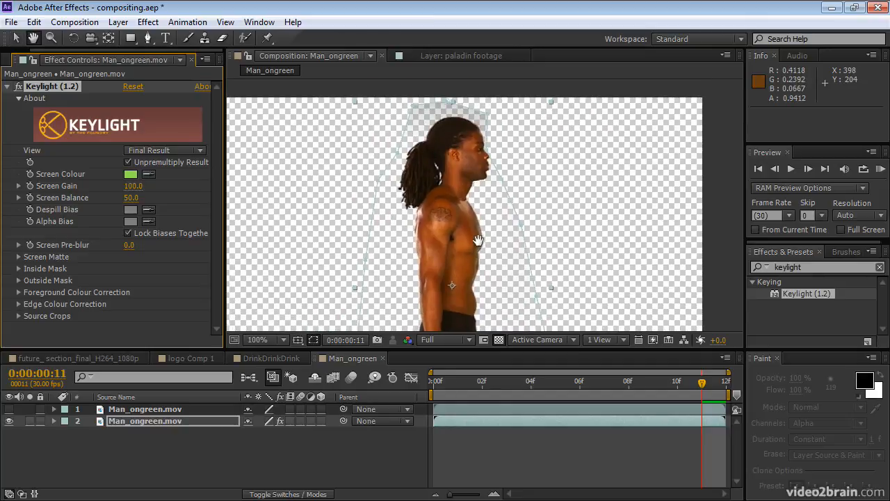
scroll(462, 174, "up", 1)
left_click_drag(446, 164, 494, 219)
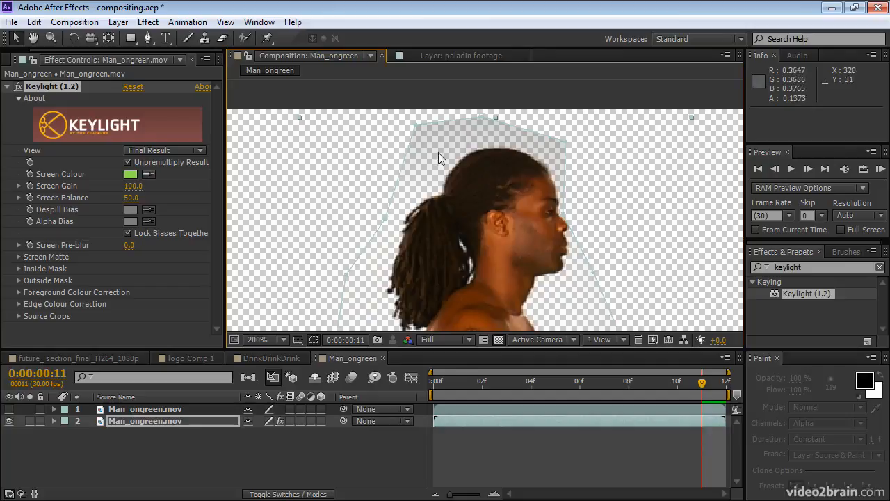
Step: Display Keylight's Screen Matte for the lower layer and raise the Screen Gain to 110
left_click(157, 151)
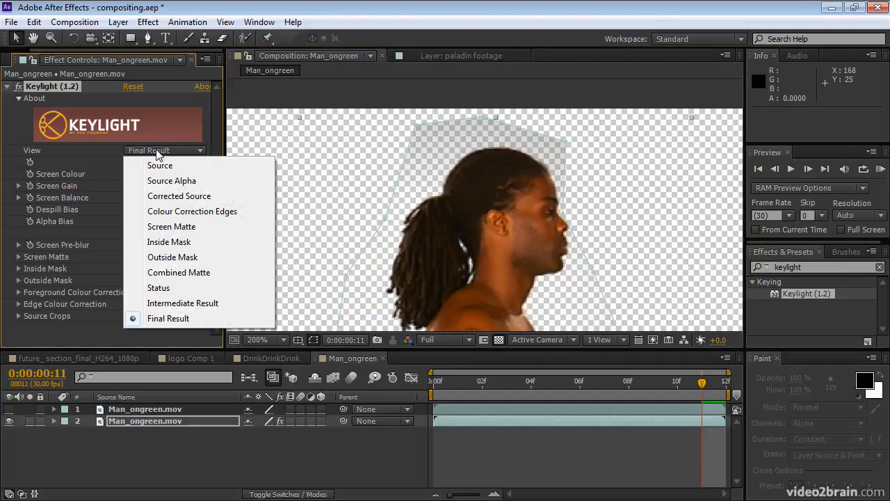
left_click(171, 227)
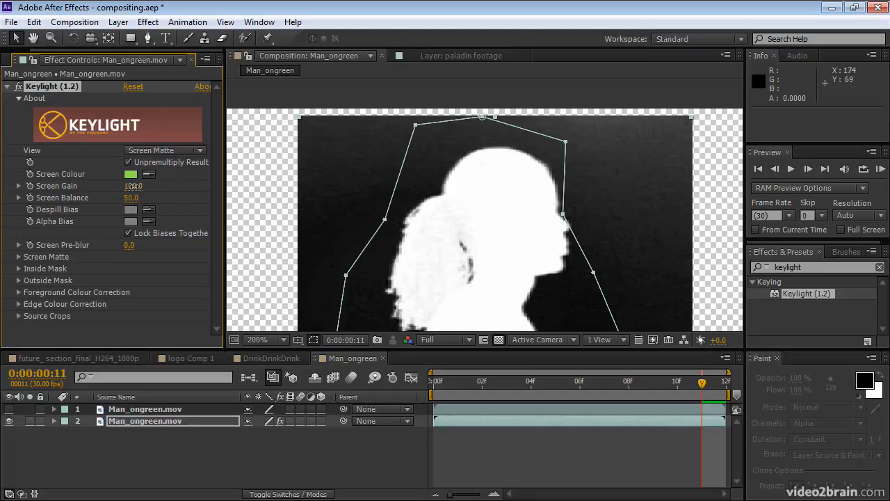
left_click_drag(133, 185, 140, 186)
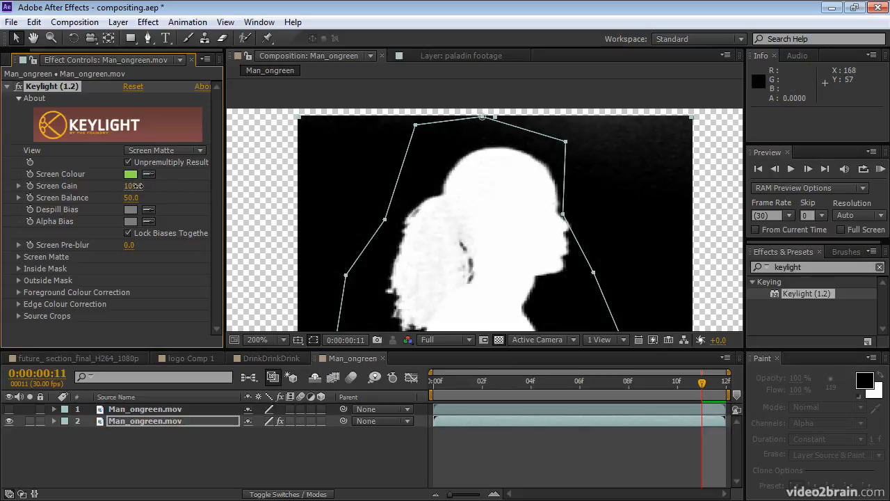
left_click_drag(137, 186, 142, 186)
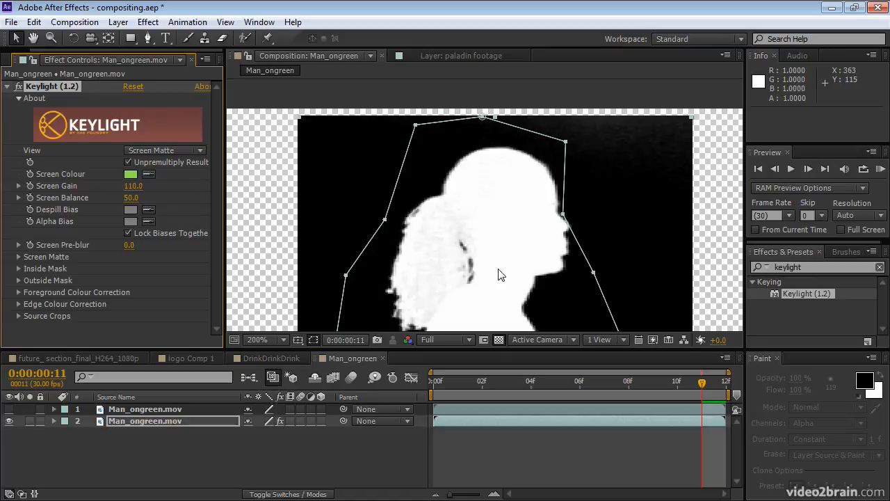
Step: Examine the screen matte down the man's body, stepping back frame by frame from frame 11 to frame 2
key("space")
left_click_drag(497, 276, 497, 155)
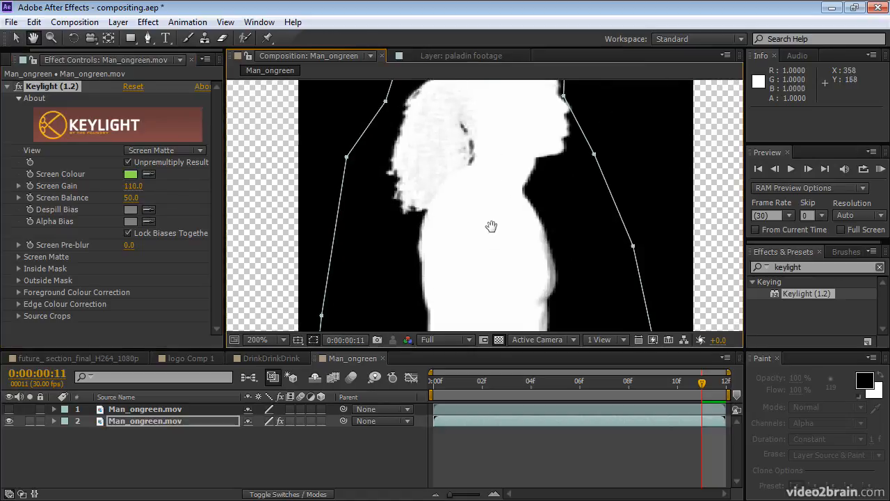
left_click_drag(492, 277, 495, 155)
left_click_drag(494, 255, 486, 152)
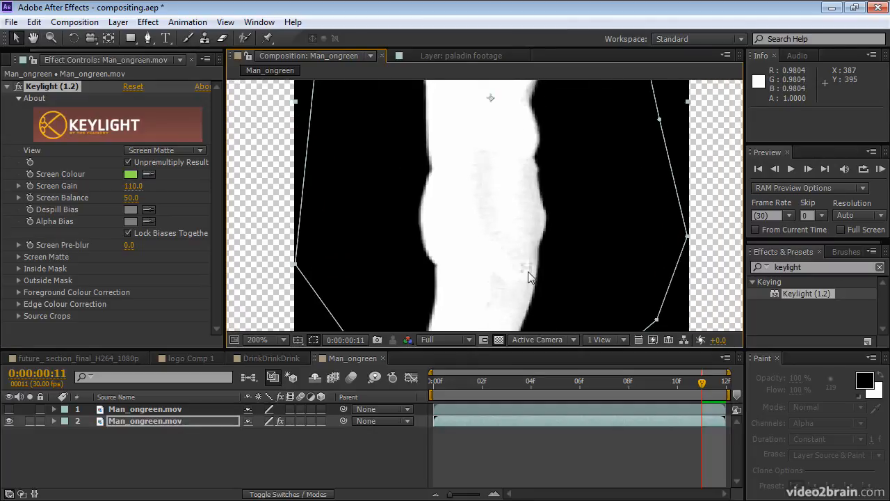
key("Page_Down")
key("Page_Up")
key("Page_Up")
key("Page_Up")
key("Page_Up")
key("Page_Up")
key("Page_Up")
key("Page_Up")
key("Page_Up")
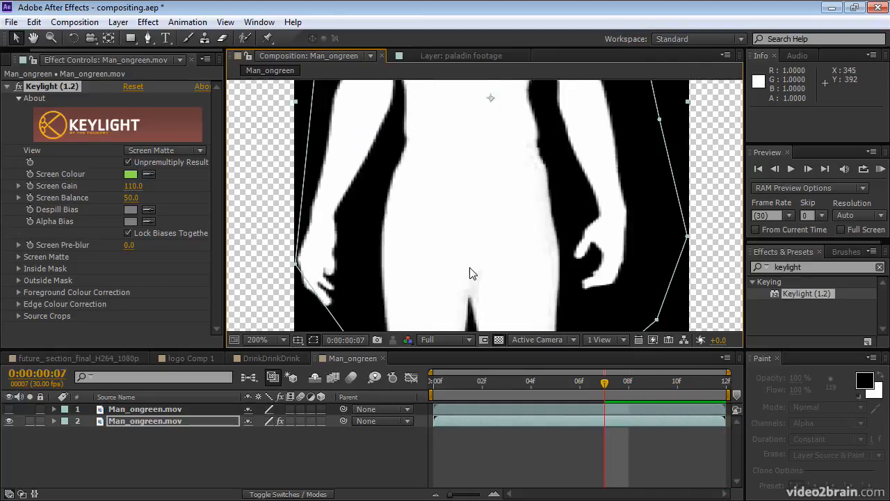
key("Page_Up")
key("Page_Up")
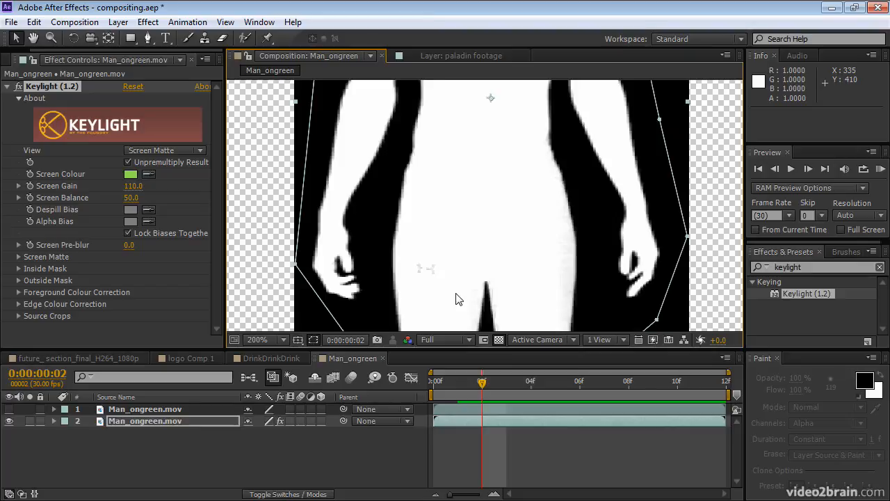
Step: Open the upper Man_ongreen.mov layer by itself at frame 0 and paint Roto Brush foreground strokes down the man's body and the arm missed by the boundary
left_click(525, 409)
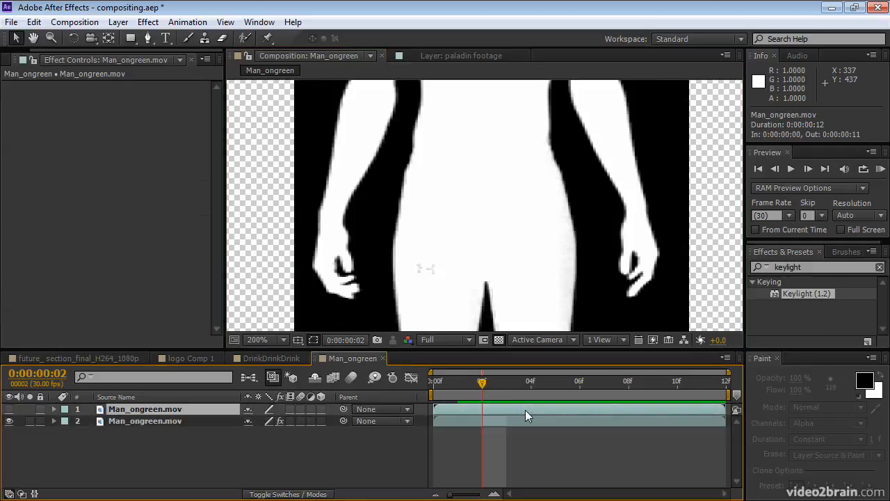
double_click(525, 410)
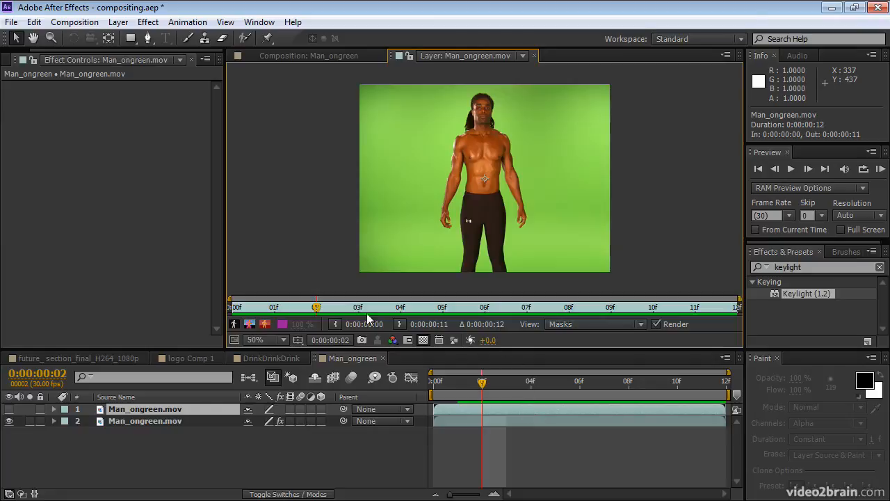
left_click_drag(315, 308, 239, 308)
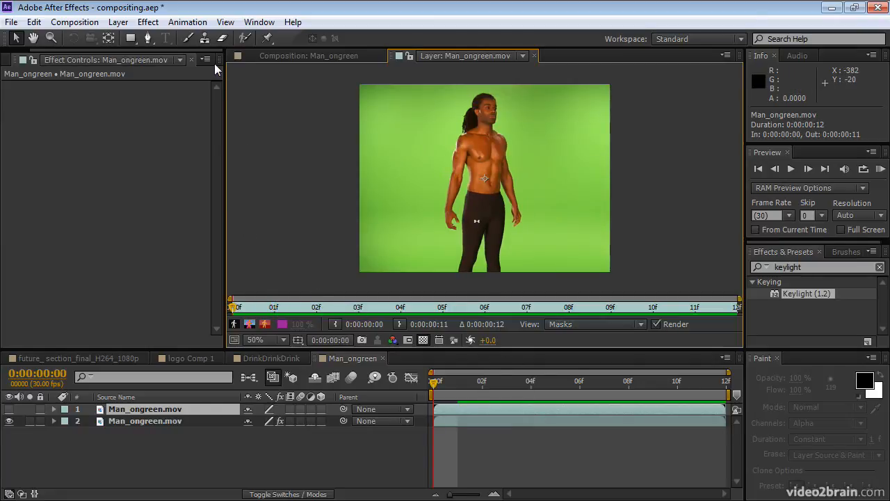
left_click(244, 40)
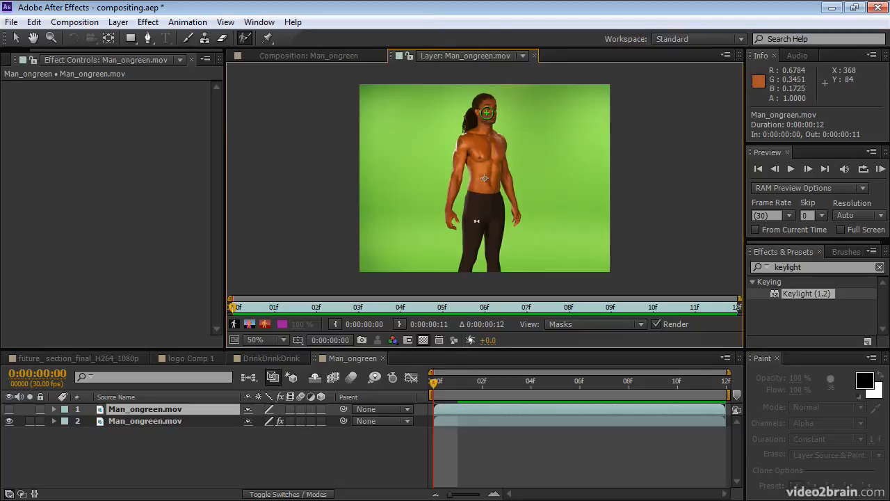
left_click_drag(487, 112, 477, 211)
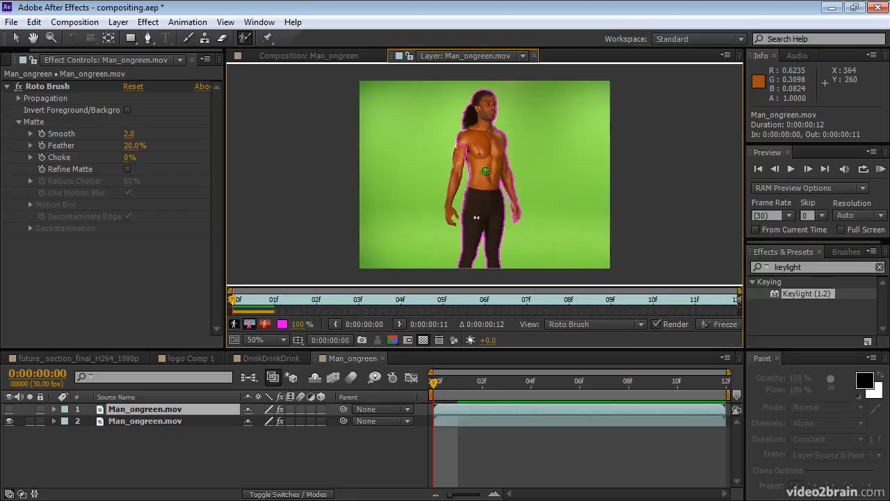
scroll(479, 146, "up", 2)
left_click_drag(439, 126, 426, 184)
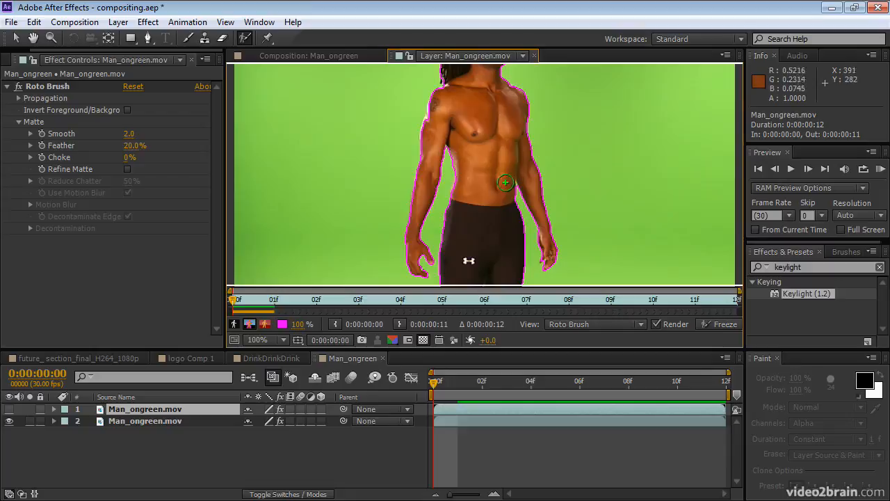
Step: Maximize the layer view and step forward to frame 2, checking the Roto Brush boundary around the man
key("space")
left_click_drag(496, 202, 494, 144)
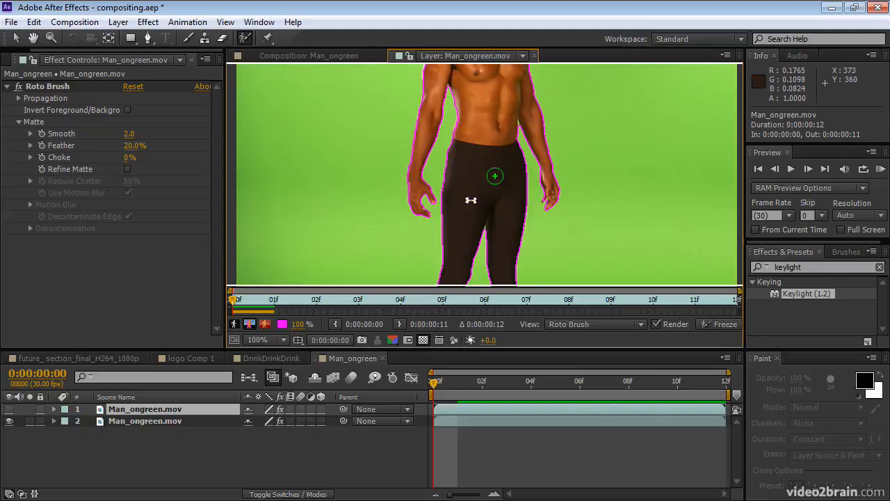
key("grave")
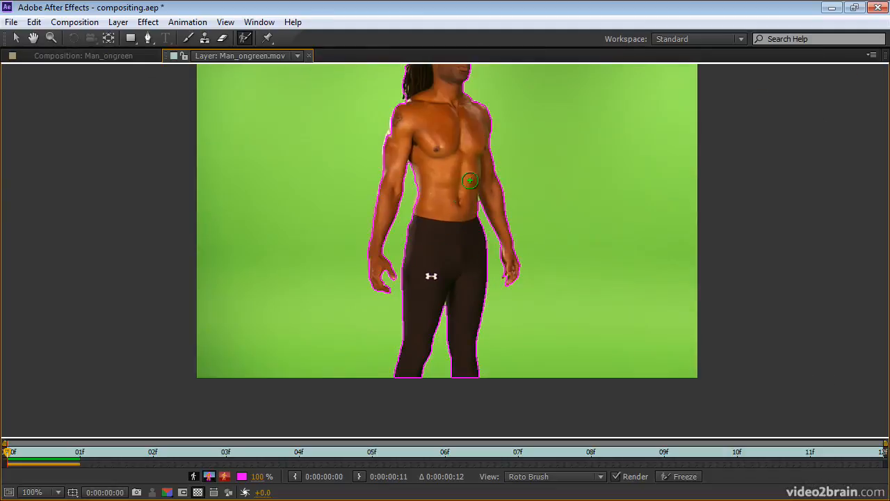
left_click_drag(461, 159, 468, 206)
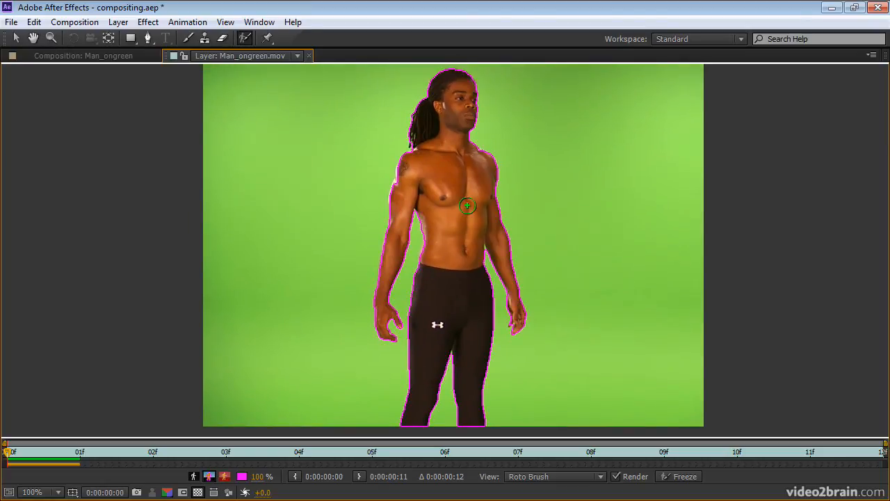
key("Page_Down")
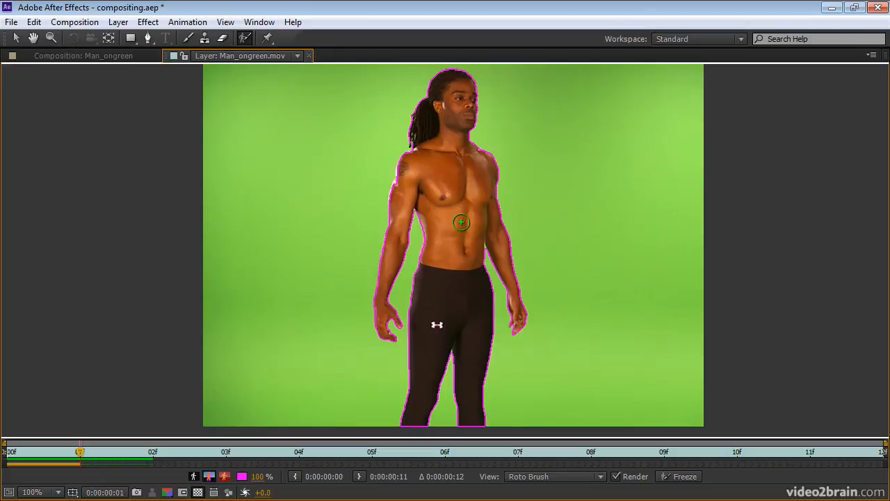
key("Page_Down")
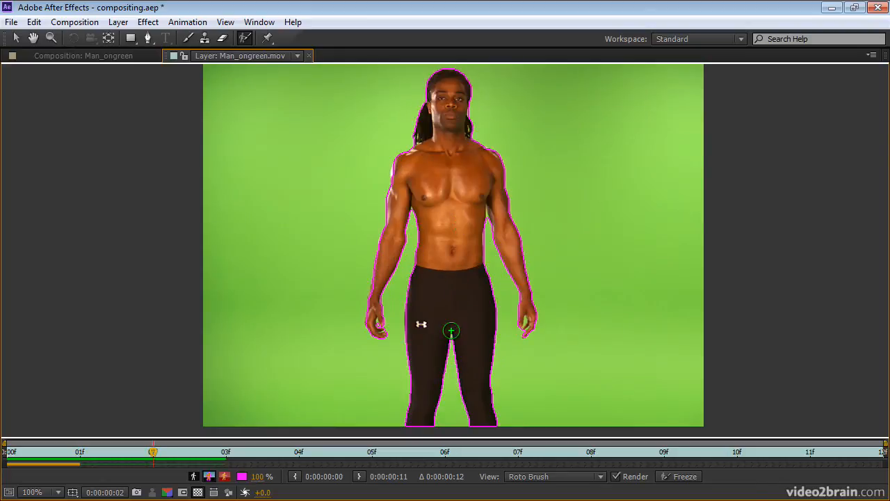
Step: At frame 2, shrink the Roto Brush and subtract the green at the top of the gap between the man's legs
key("period")
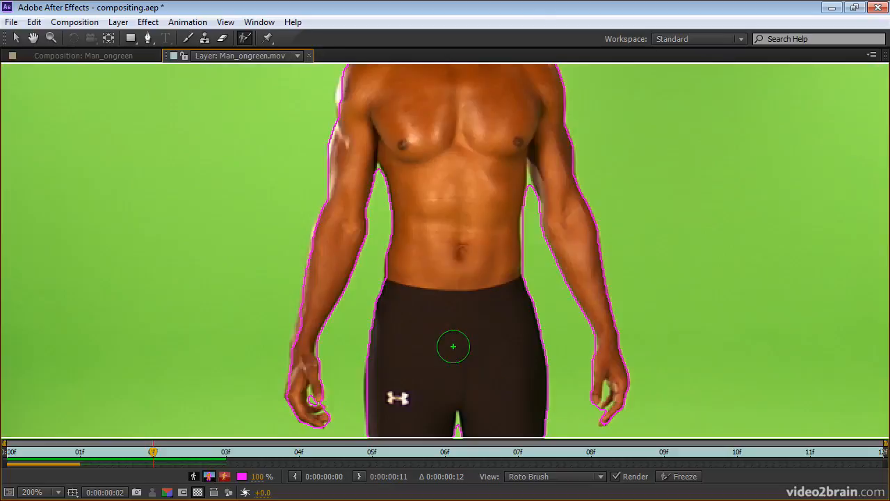
key("h")
left_click_drag(455, 364, 477, 222)
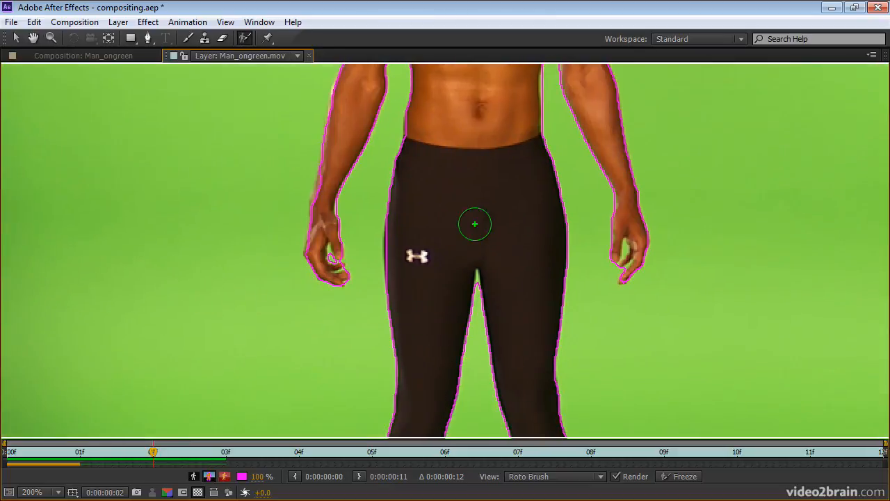
key("period")
left_click_drag(487, 304, 496, 197)
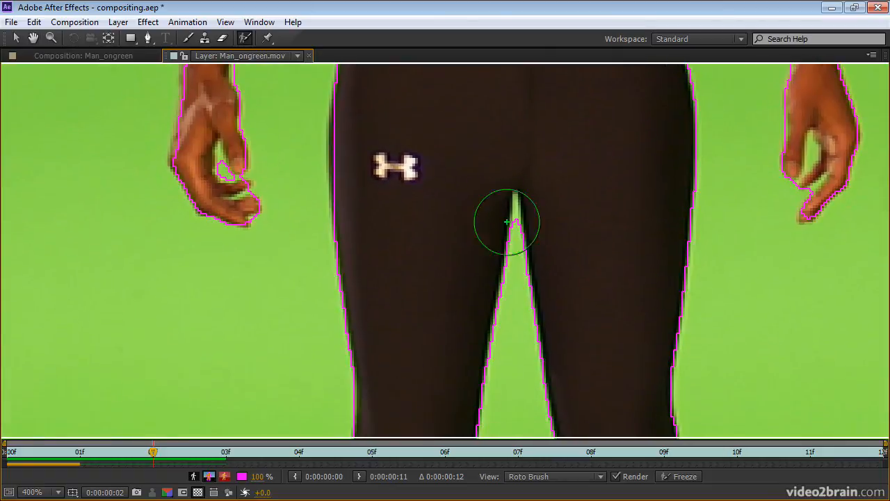
key("period")
key("space")
left_click_drag(552, 270, 553, 251)
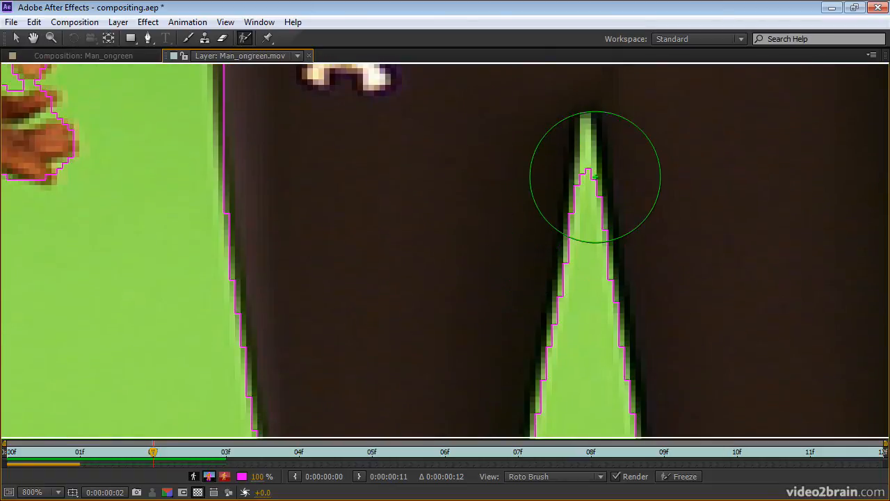
left_click_drag(596, 177, 520, 177, "ctrl")
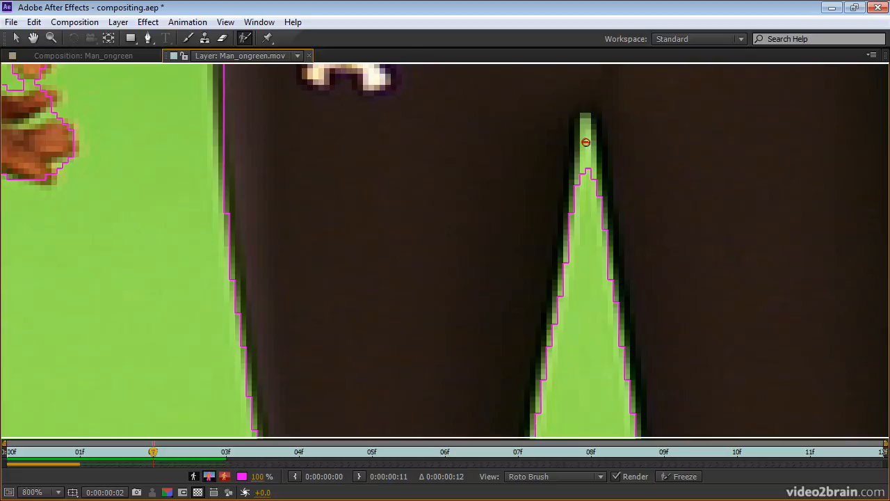
left_click_drag(586, 141, 587, 201)
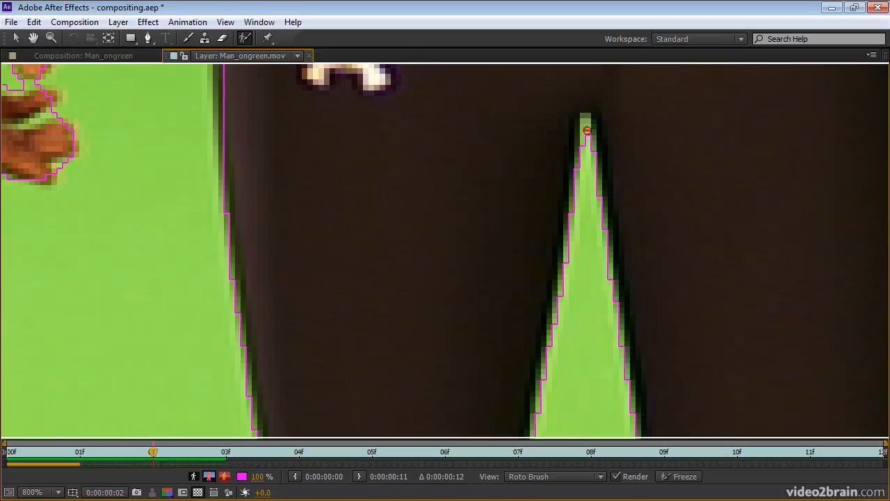
left_click_drag(587, 127, 588, 157)
Step: Add the missing hand and shoulder edge to the Roto Brush foreground at frame 3, and the missing fingers at frame 4
scroll(596, 189, "up", 1)
scroll(596, 188, "down", 1)
scroll(596, 188, "down", 1)
scroll(538, 160, "down", 1)
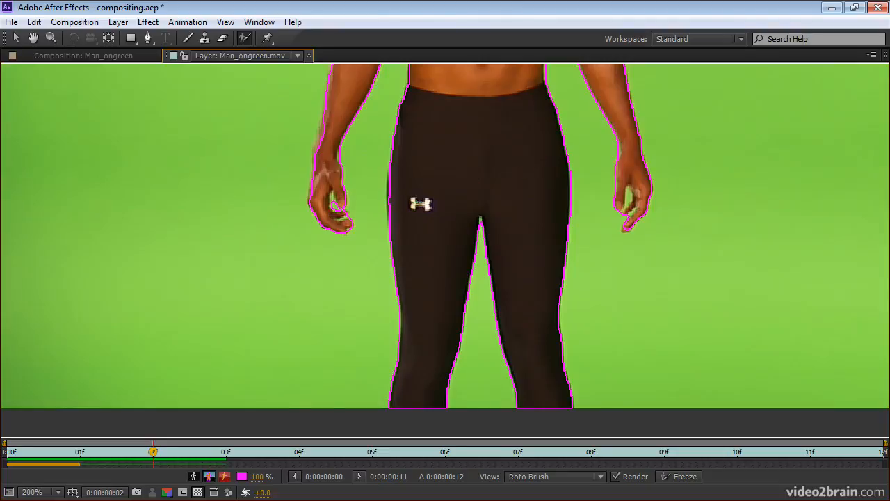
scroll(442, 218, "down", 1)
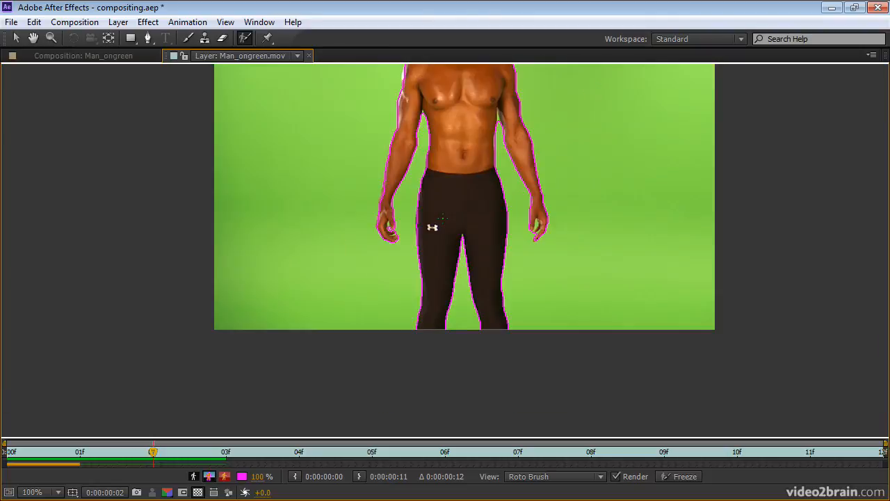
left_click_drag(482, 159, 471, 236)
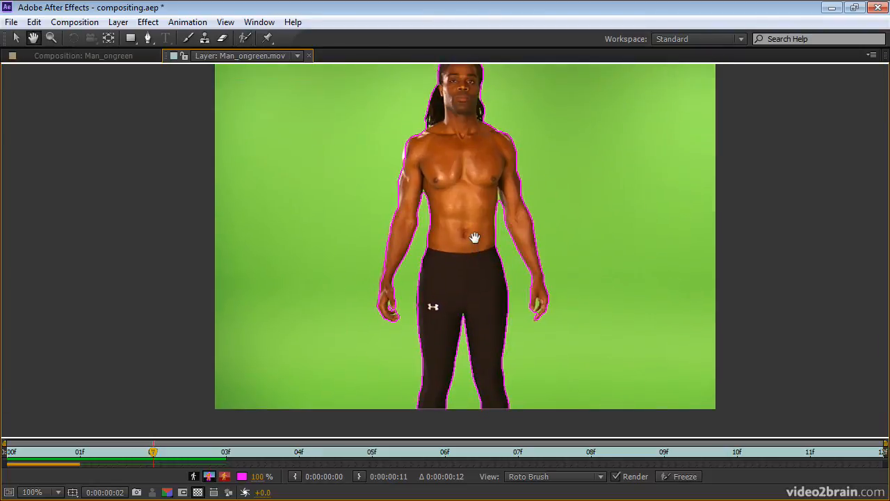
key("Page_Down")
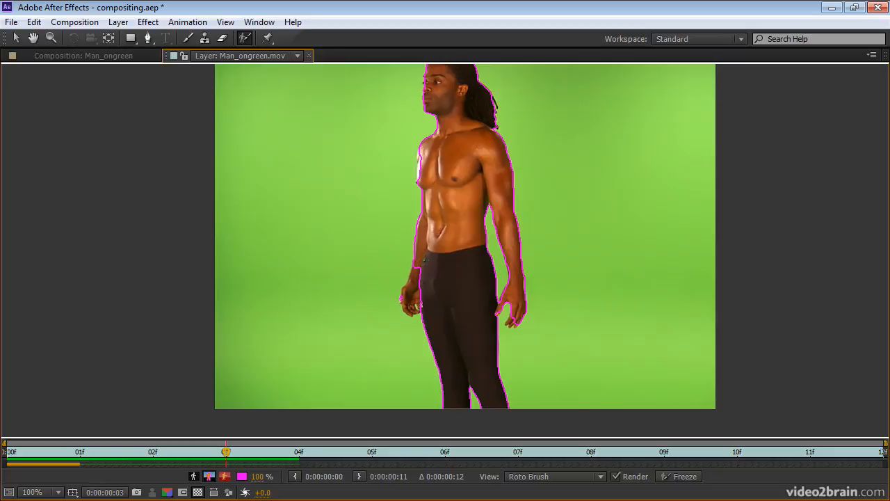
left_click_drag(412, 290, 421, 287)
left_click_drag(423, 171, 424, 176)
key("Page_Down")
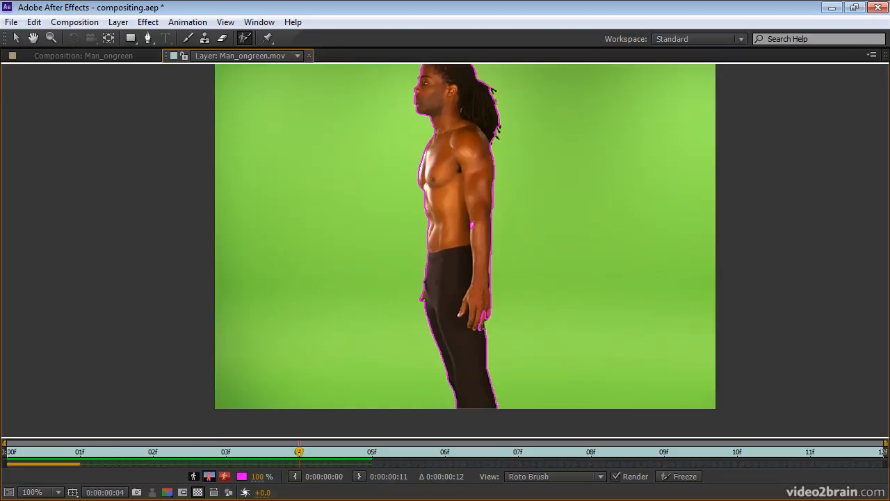
left_click_drag(483, 319, 482, 306)
Step: At frame 6, add the man's missing hand and arm areas to the Roto Brush foreground
key("Page_Down")
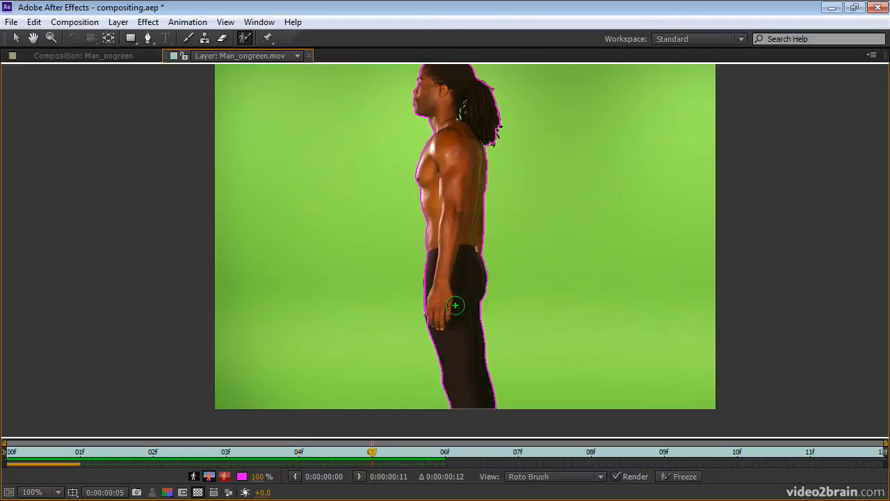
key("Page_Down")
left_click_drag(395, 285, 391, 310)
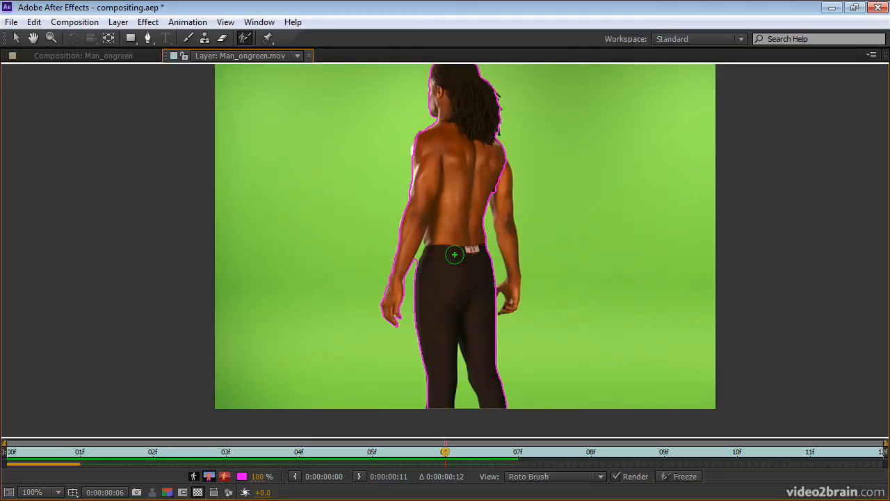
left_click_drag(501, 188, 505, 221)
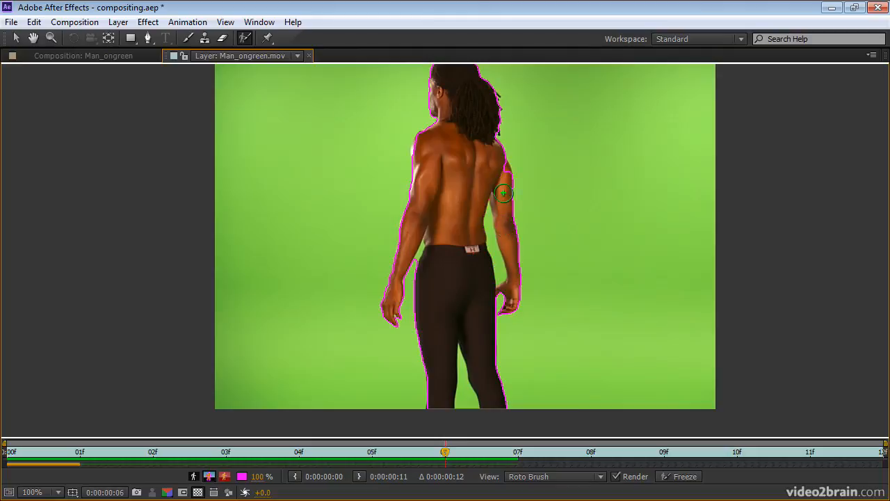
left_click_drag(500, 174, 501, 173)
Step: Subtract the green gaps beside the waist and between the lower legs at frame 6, and advance to frame 7
left_click(493, 249, "alt")
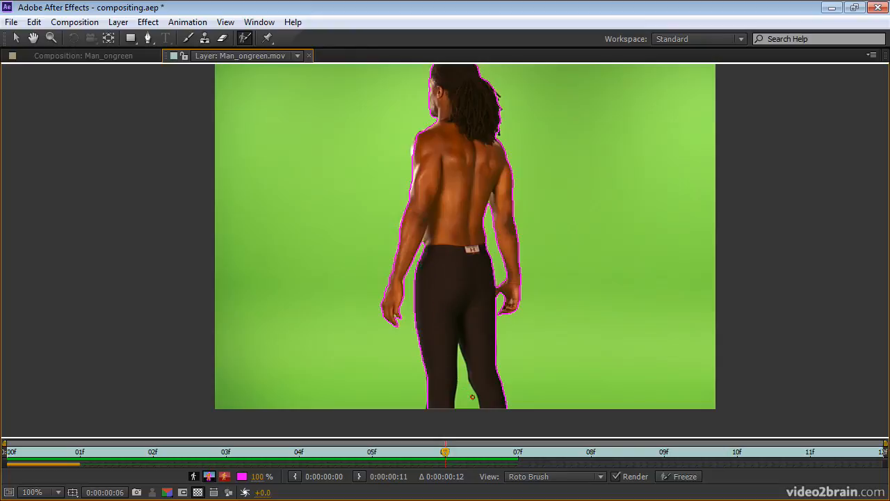
left_click_drag(462, 387, 464, 403)
key("Page_Down")
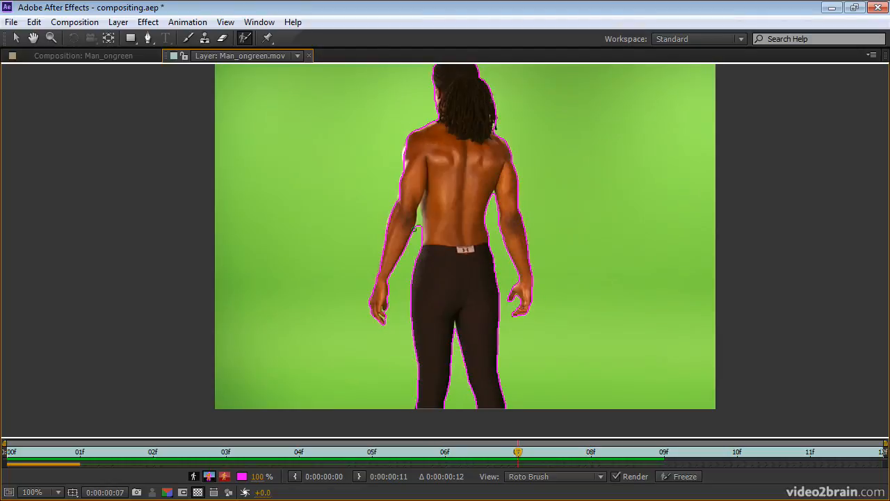
Step: Subtract the green between arm and waist at frame 7, add the missing lower-back area to the foreground at frame 10, and advance to frame 11
left_click_drag(419, 218, 419, 247)
key("Page_Down")
key("Page_Down")
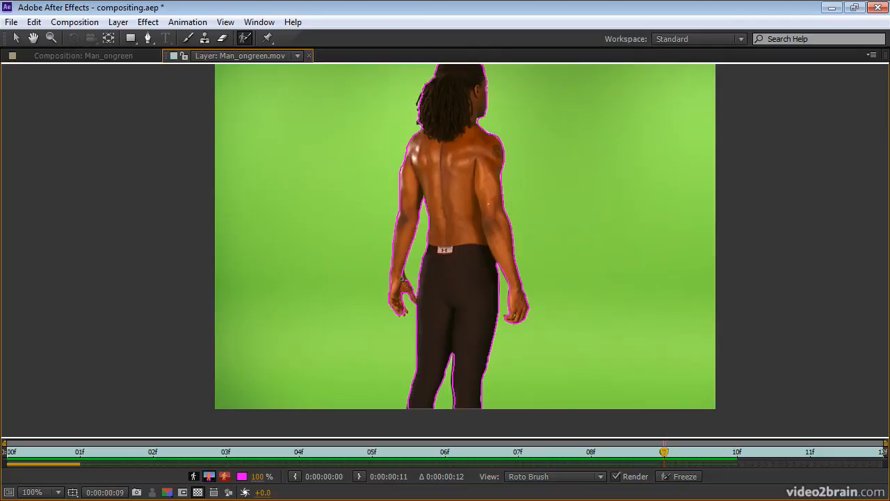
key("Page_Down")
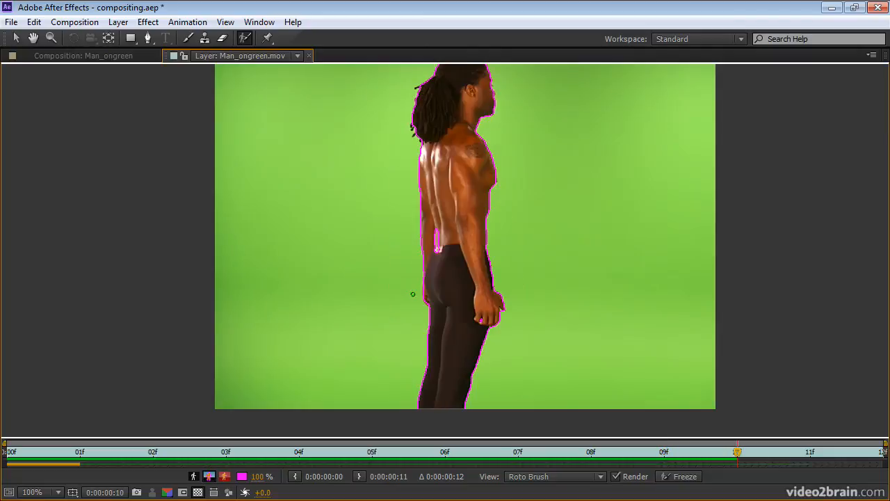
left_click_drag(440, 227, 438, 266)
key("Page_Down")
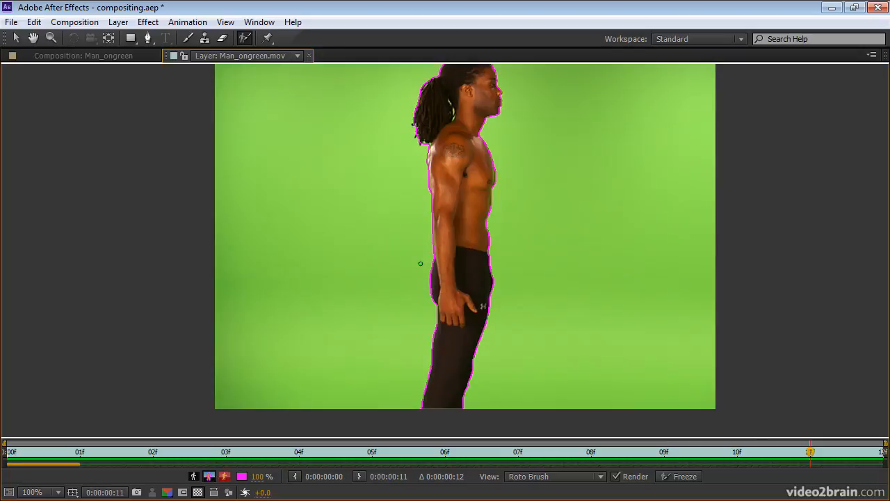
Step: Restore the full panel layout, set the Roto Brush matte's Choke to 100%, and return to the composition view
key("grave")
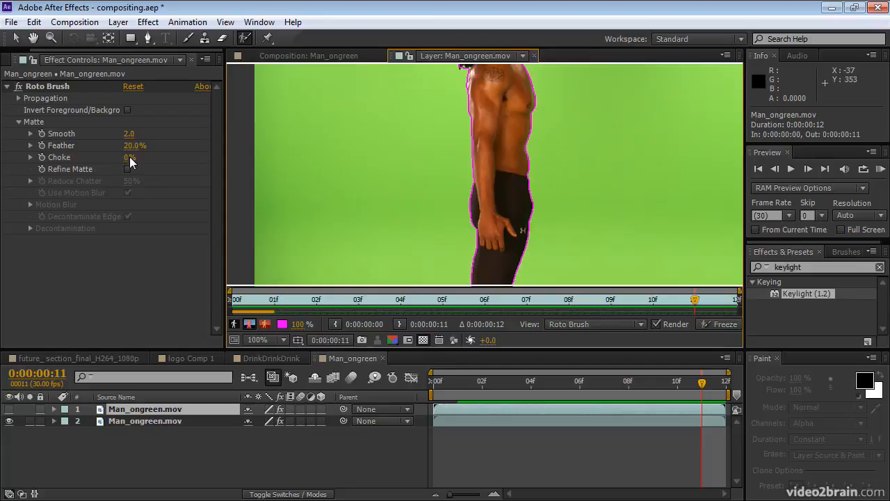
left_click_drag(129, 157, 225, 151)
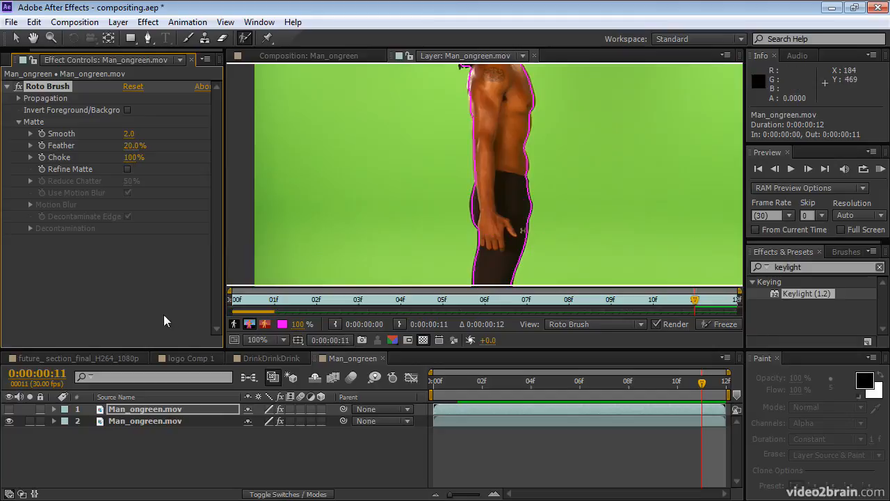
left_click(282, 56)
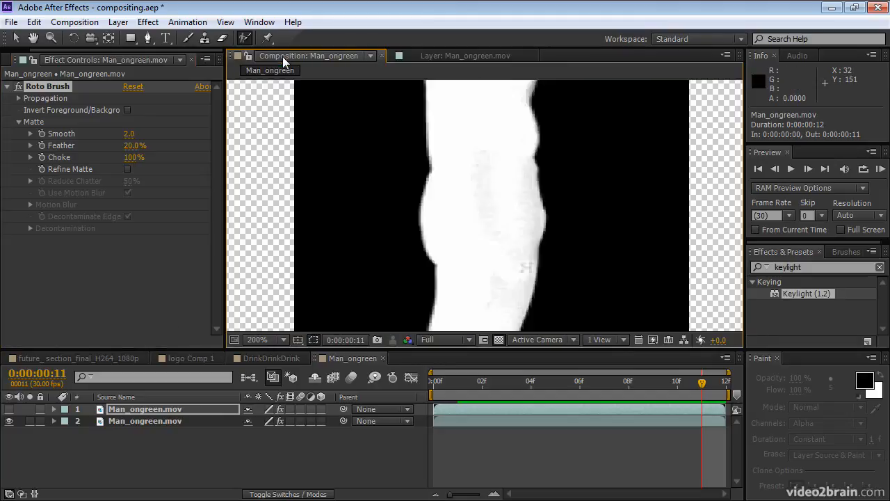
Step: Set the lower layer's Keylight view to Final Result and make the Roto Brush layer above it visible
left_click(138, 422)
left_click(147, 152)
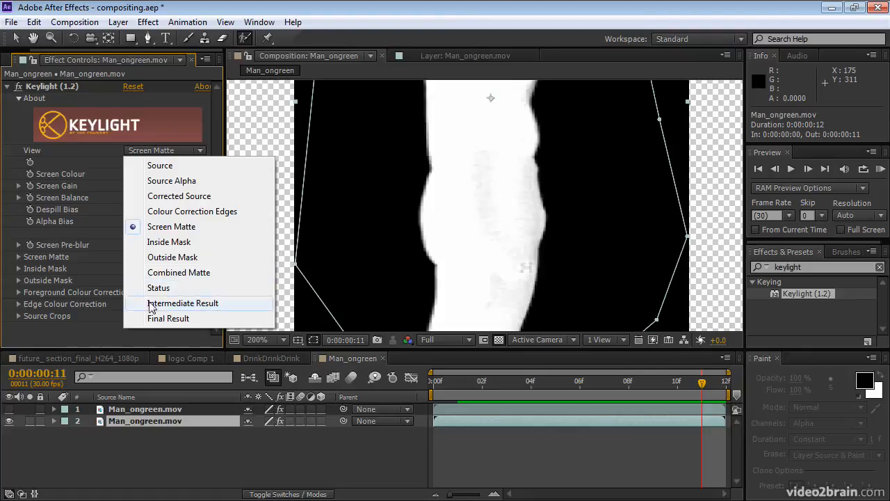
left_click(155, 319)
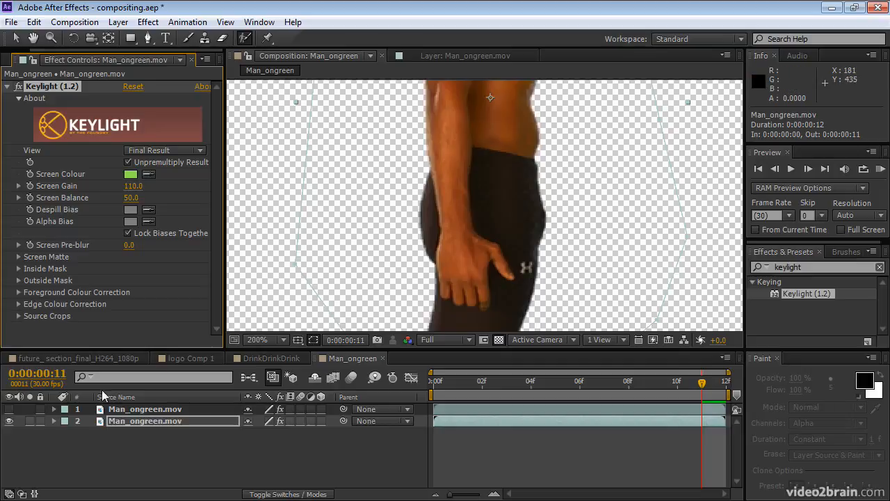
left_click(8, 411)
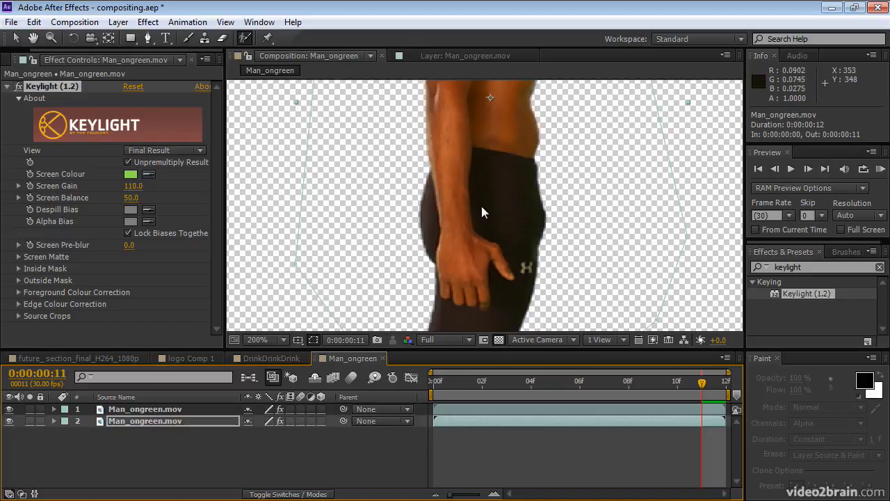
scroll(482, 208, "down", 1)
scroll(485, 213, "down", 1)
scroll(482, 208, "up", 1)
key("h")
left_click_drag(483, 201, 495, 288)
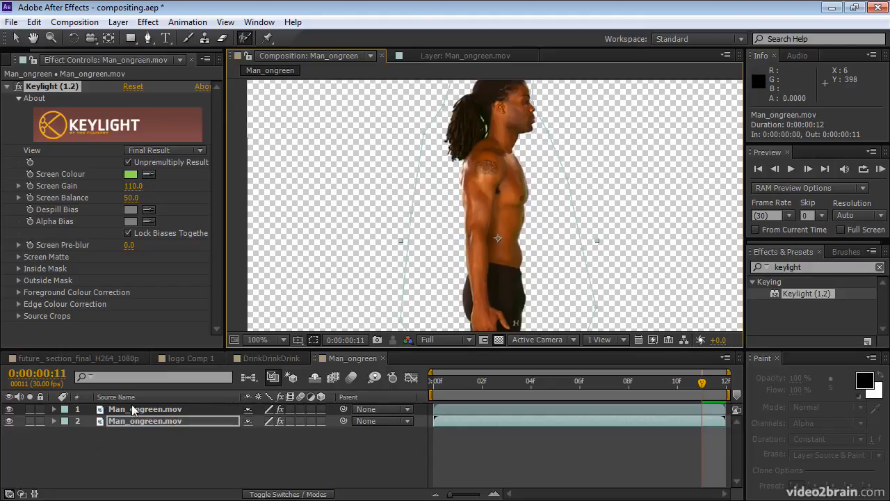
Step: On the Roto Brush layer, draw a rectangular mask about 329 by 159 px around the man's head and set it to Subtract
left_click(453, 408)
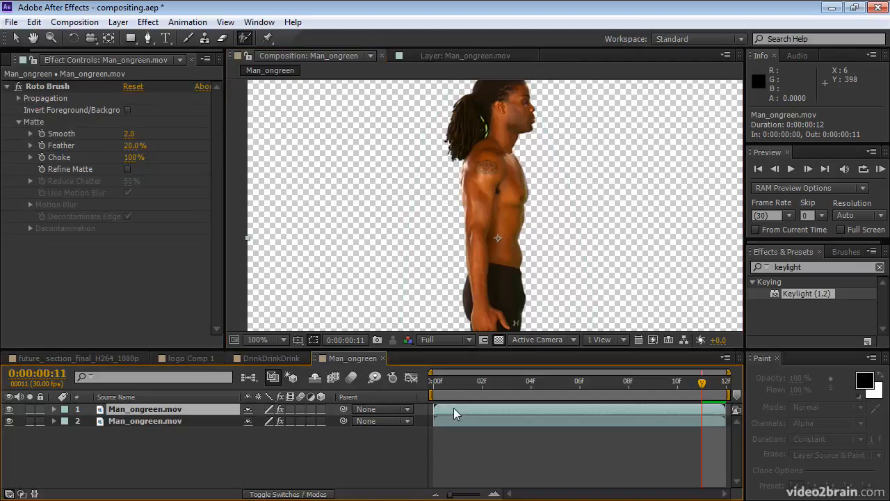
double_click(454, 412)
key("space")
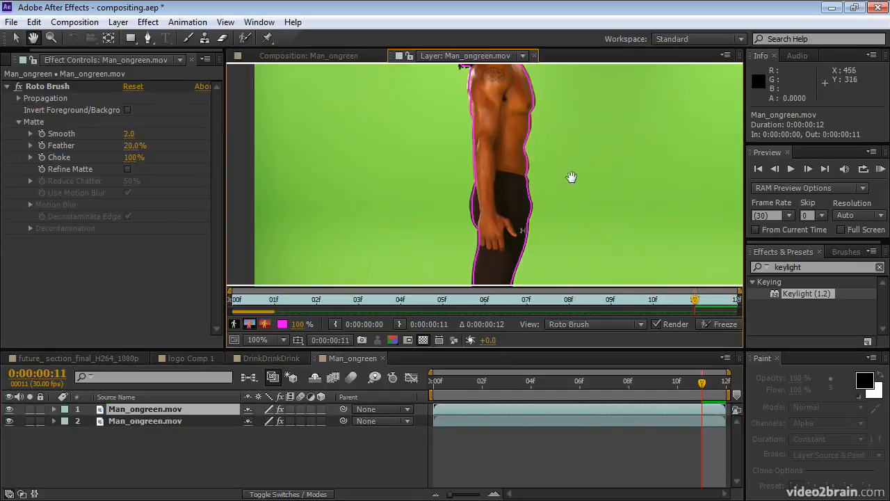
left_click_drag(558, 137, 552, 258)
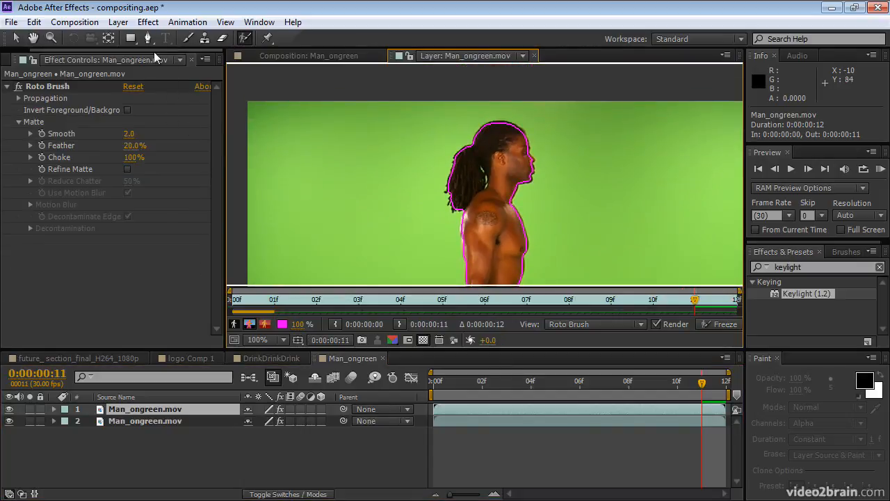
left_click(130, 38)
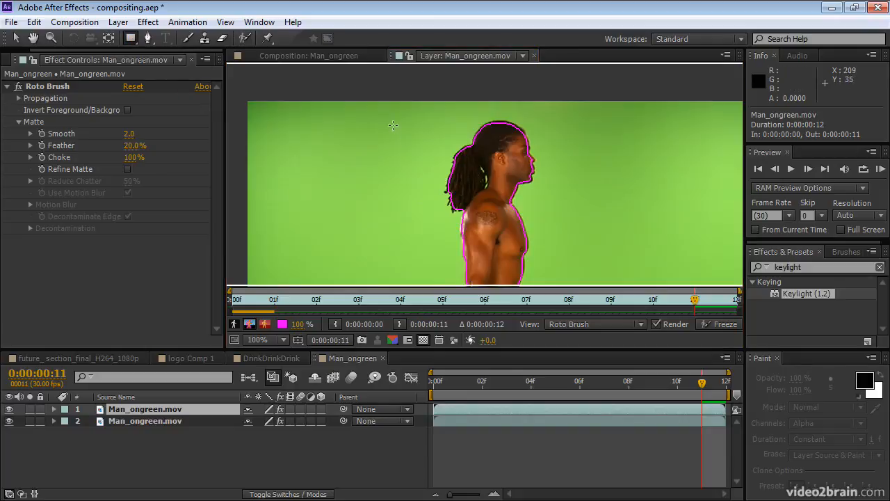
left_click_drag(380, 108, 604, 222)
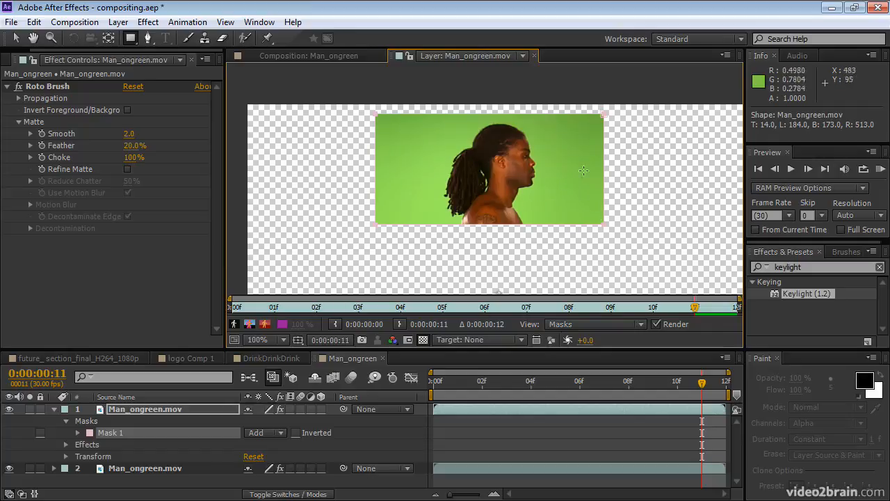
left_click(282, 434)
left_click(294, 361)
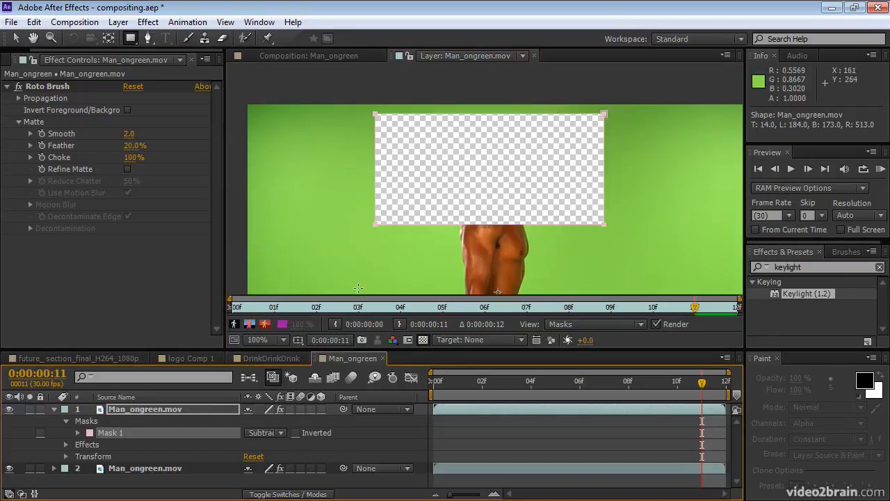
Step: Examine the combined key in the composition frame by frame back to frame 2, including the man's hands
left_click(312, 60)
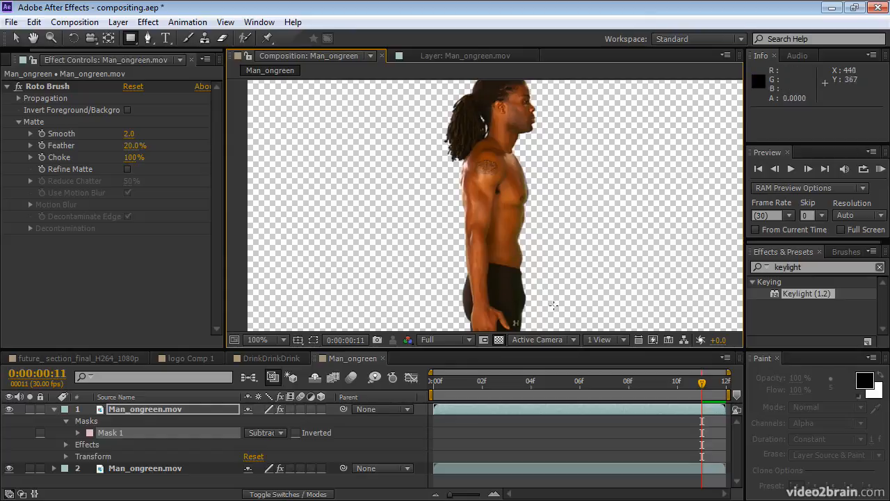
key("Page_Down")
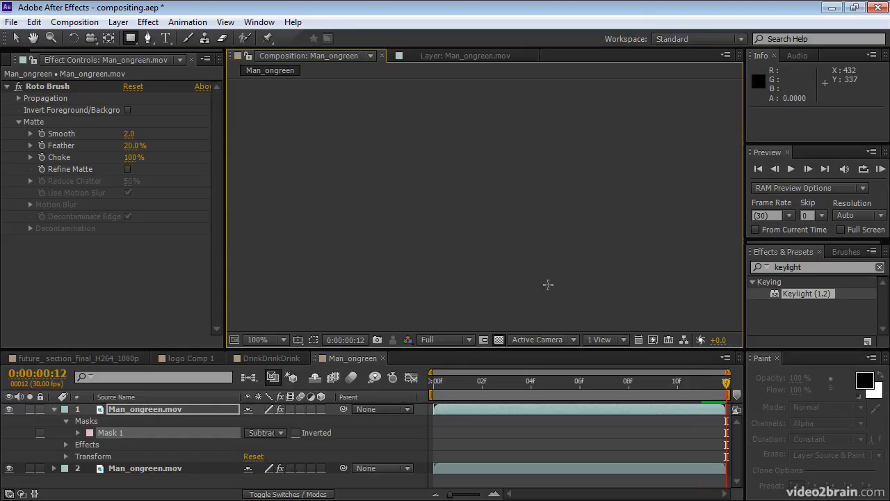
key("Page_Up")
key("Page_Up")
key("Page_Up")
key("Page_Up")
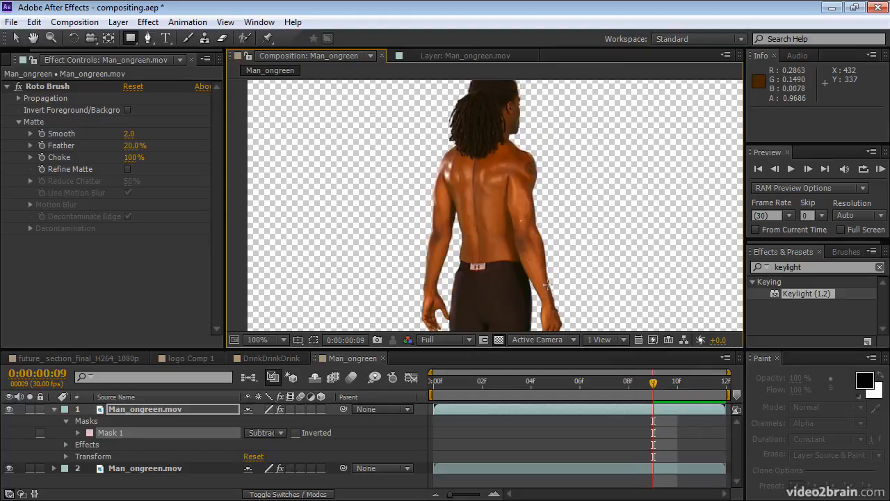
key("Page_Up")
key("Page_Up")
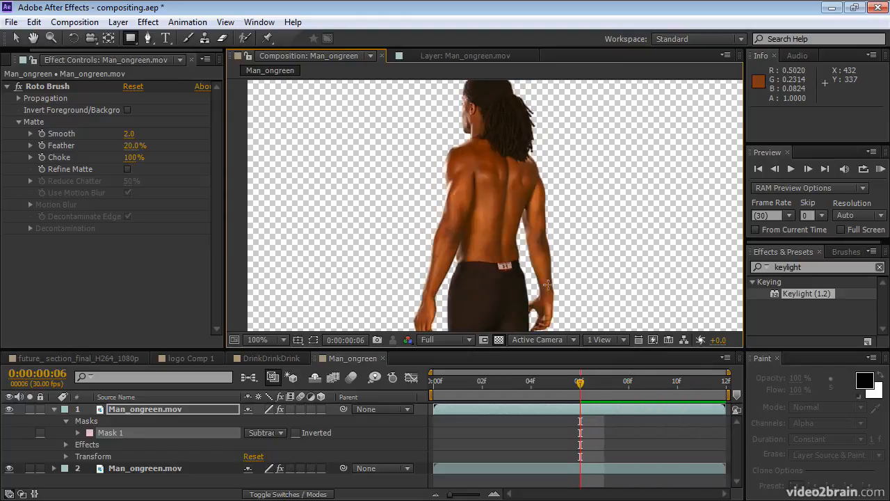
key("Page_Up")
key("Page_Up")
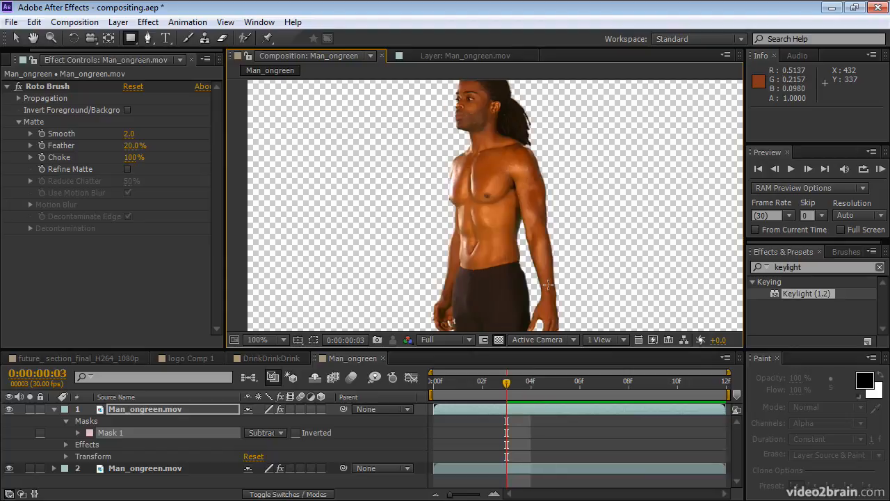
key("Page_Up")
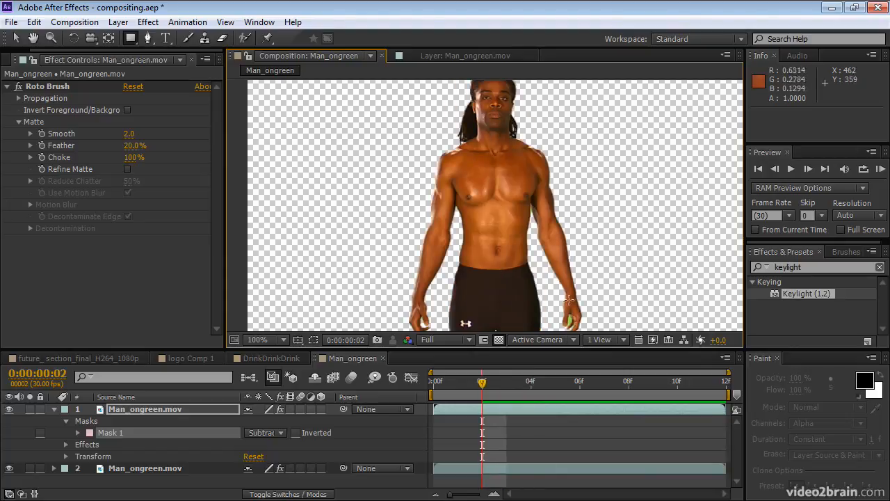
key("space")
left_click_drag(562, 299, 546, 228)
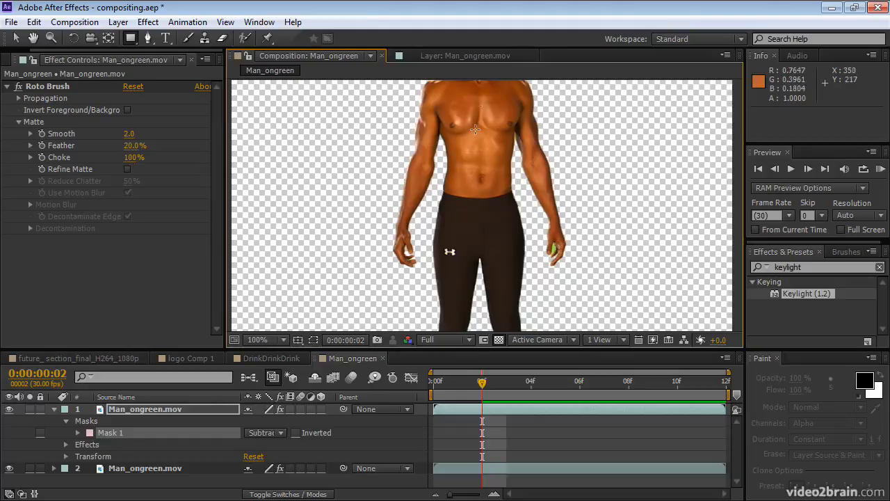
Step: At frame 2 on the Roto Brush layer, mask the hand with the green patch using a Subtract rectangle about 62 by 93 px
left_click(451, 58)
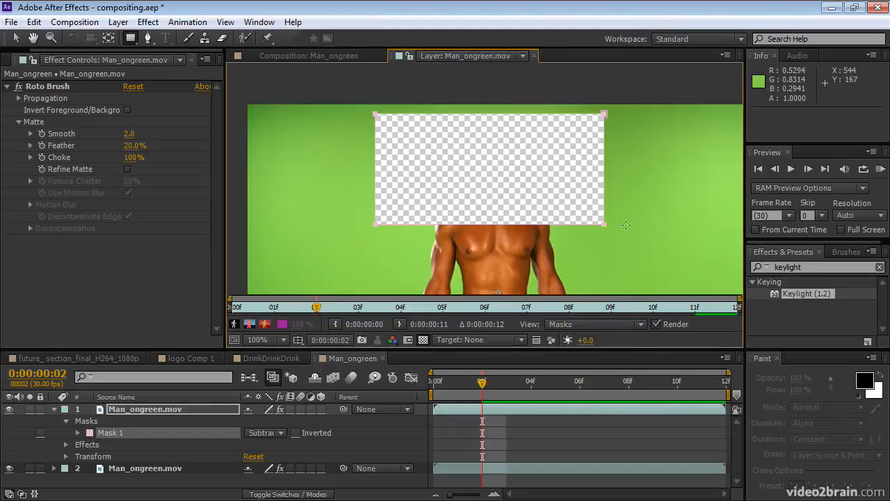
key("h")
left_click_drag(592, 255, 530, 112)
key("q")
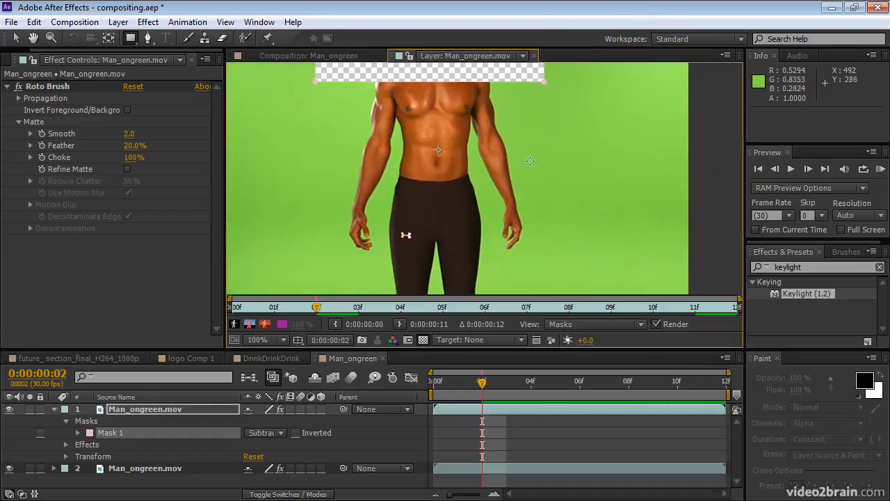
left_click_drag(491, 195, 534, 259)
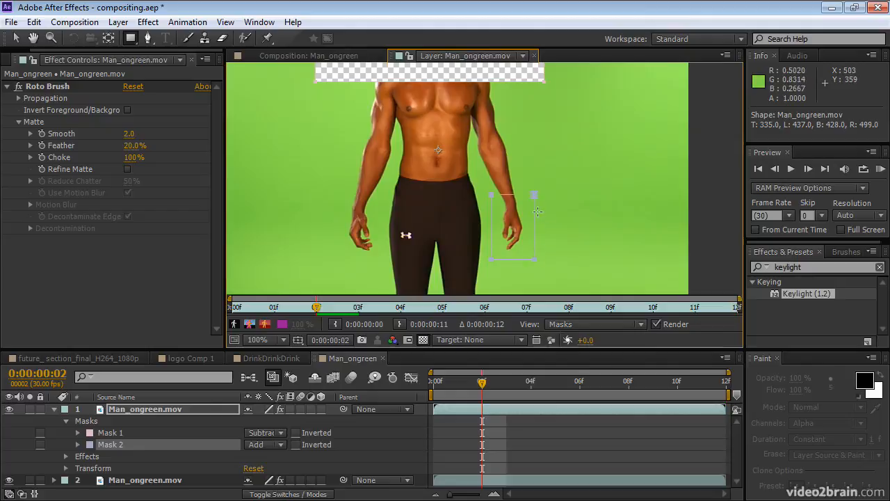
left_click(281, 444)
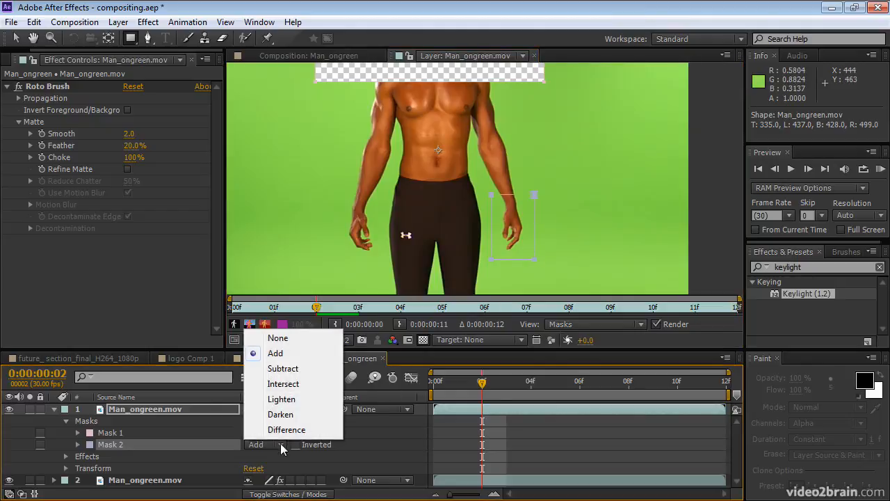
left_click(283, 369)
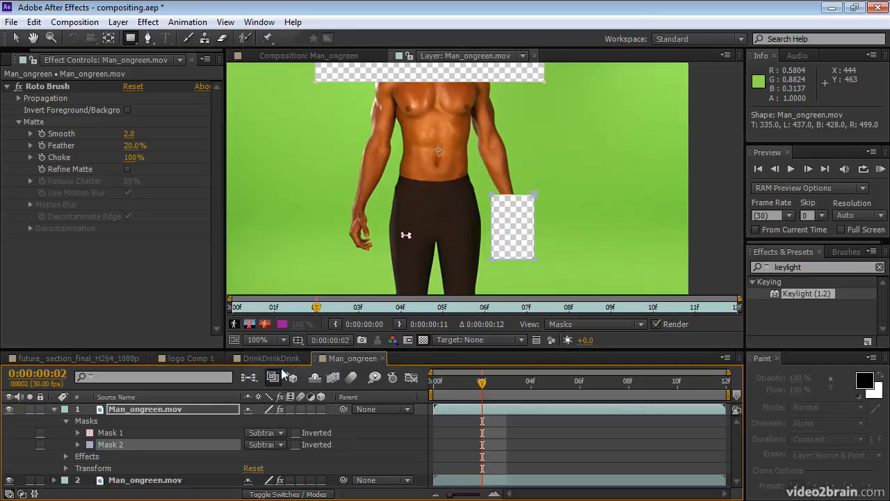
Step: Draw a rectangular mask about 59 by 103 px around the man's other hand and set it to Subtract
left_click_drag(336, 195, 378, 265)
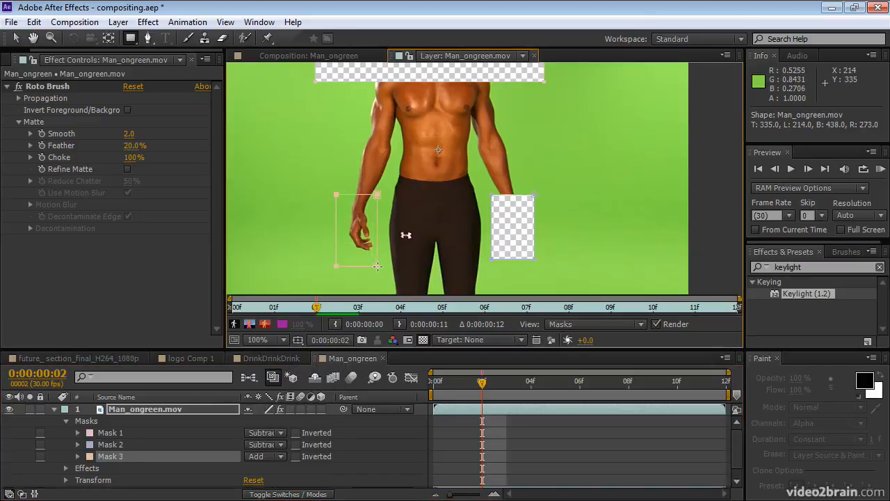
left_click(276, 456)
left_click(284, 381)
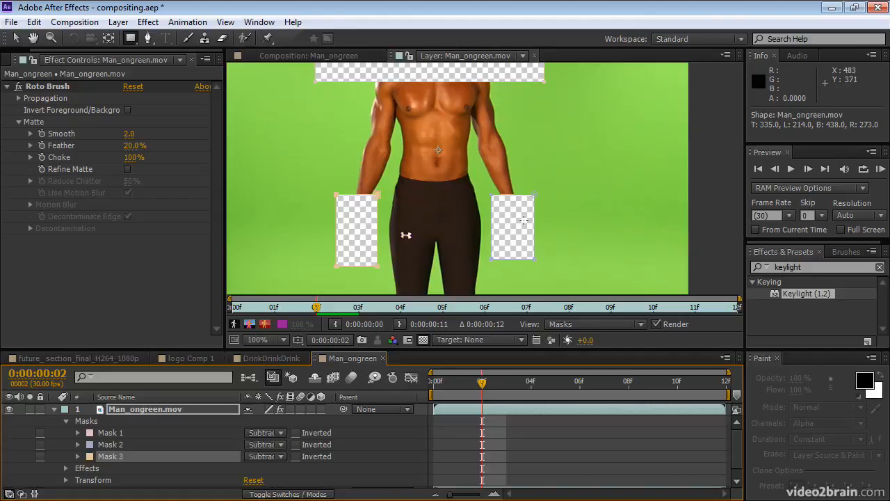
Step: Delete the head mask and both hand masks from the Roto Brush layer
left_click(128, 433)
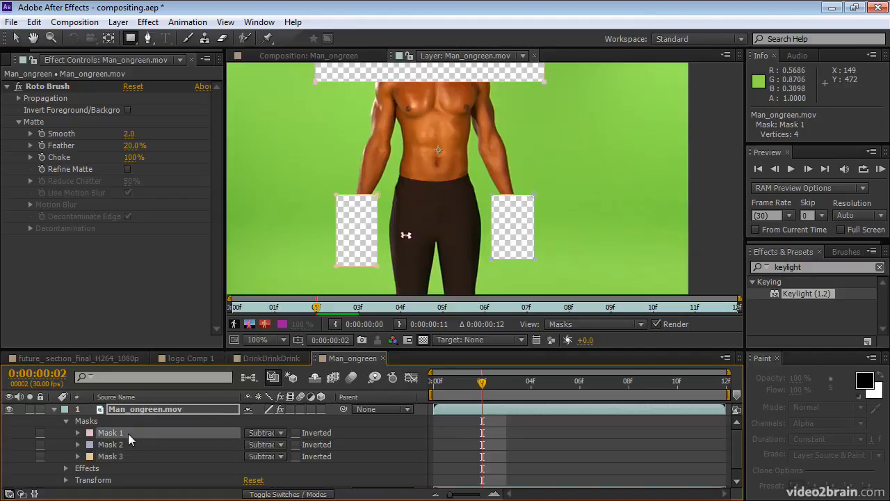
key("Delete")
left_click(115, 433)
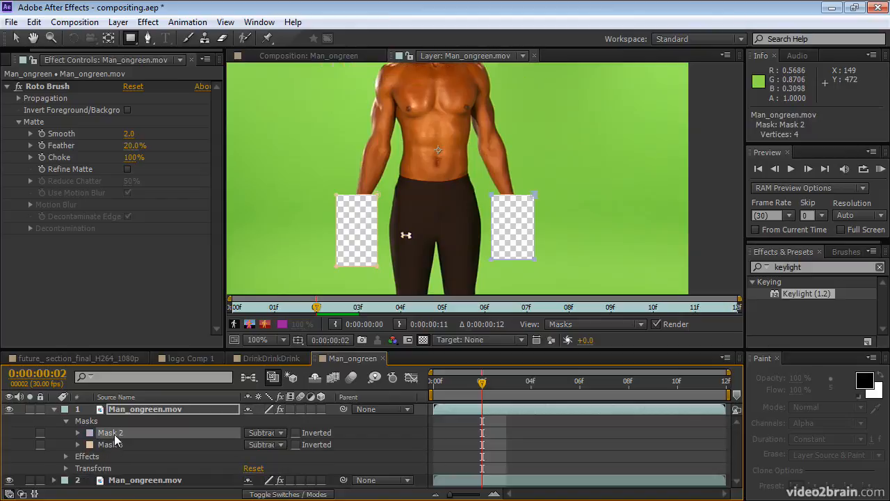
key("Delete")
left_click(115, 434)
key("Delete")
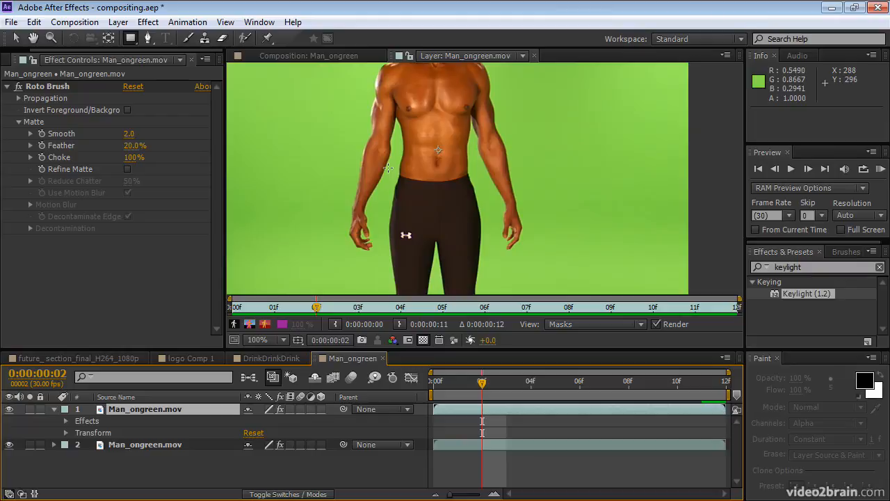
Step: Draw a rectangular Add mask about 129 by 182 px around the man's trousers on the Roto Brush layer and check it in the composition
left_click_drag(393, 172, 482, 300)
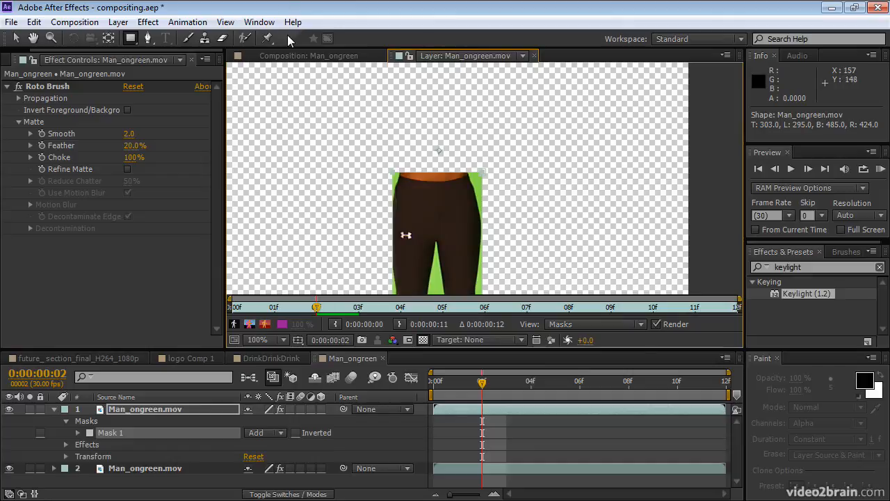
left_click(288, 57)
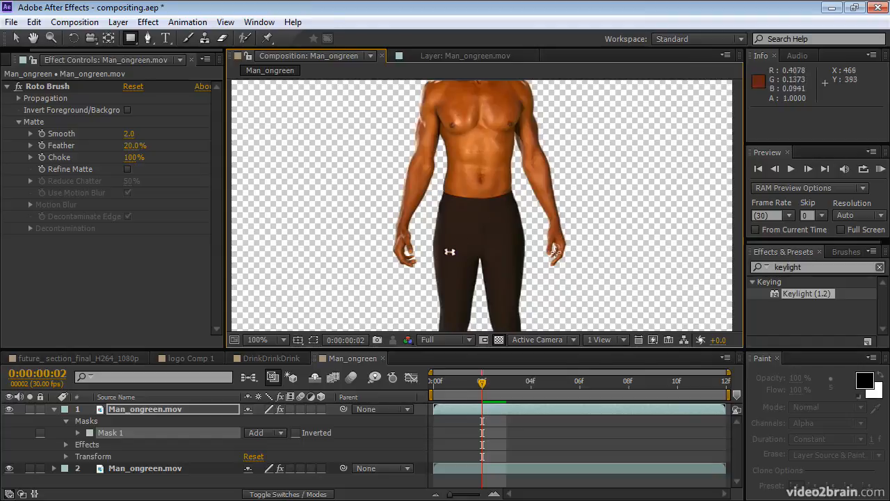
key("h")
left_click_drag(494, 117, 496, 221)
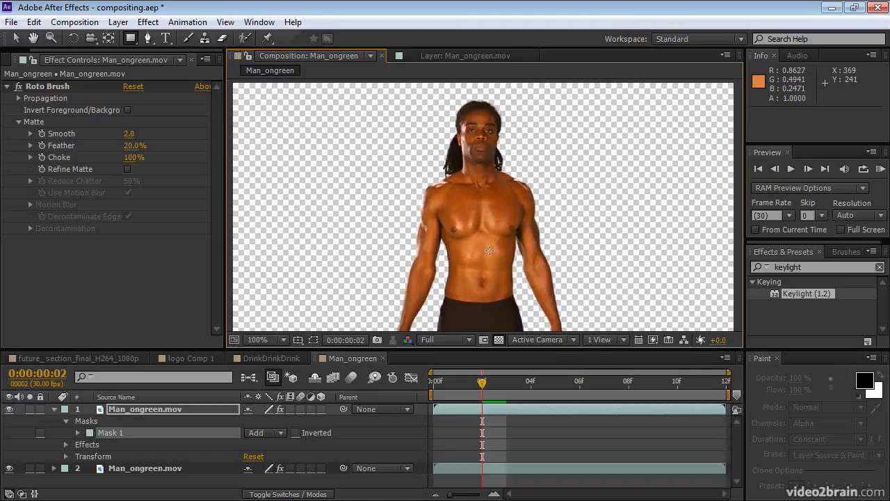
Step: Fit the whole figure in the composition view and scrub through the clip, ending at frame 0, to examine the combined key
scroll(480, 208, "down", 2)
left_click_drag(481, 222, 481, 180)
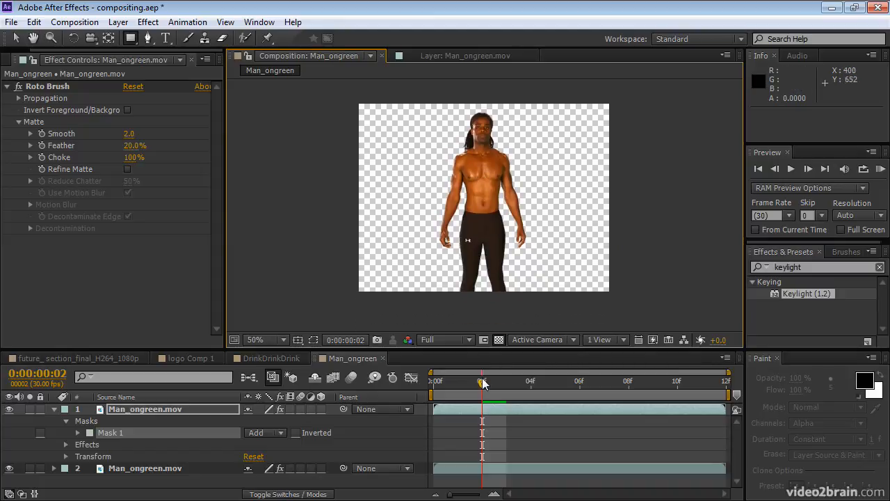
mouse_move(484, 383)
left_mouse_down()
mouse_move(435, 383)
mouse_move(702, 411)
left_mouse_up()
left_click_drag(702, 384, 439, 391)
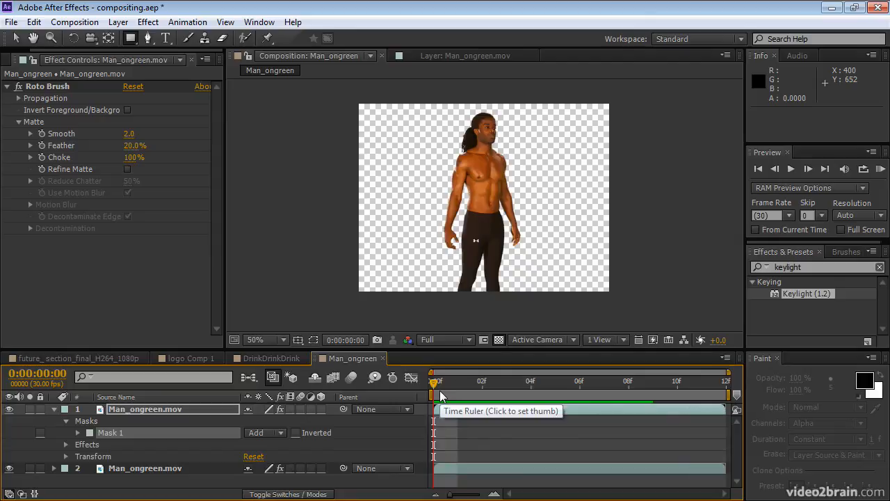